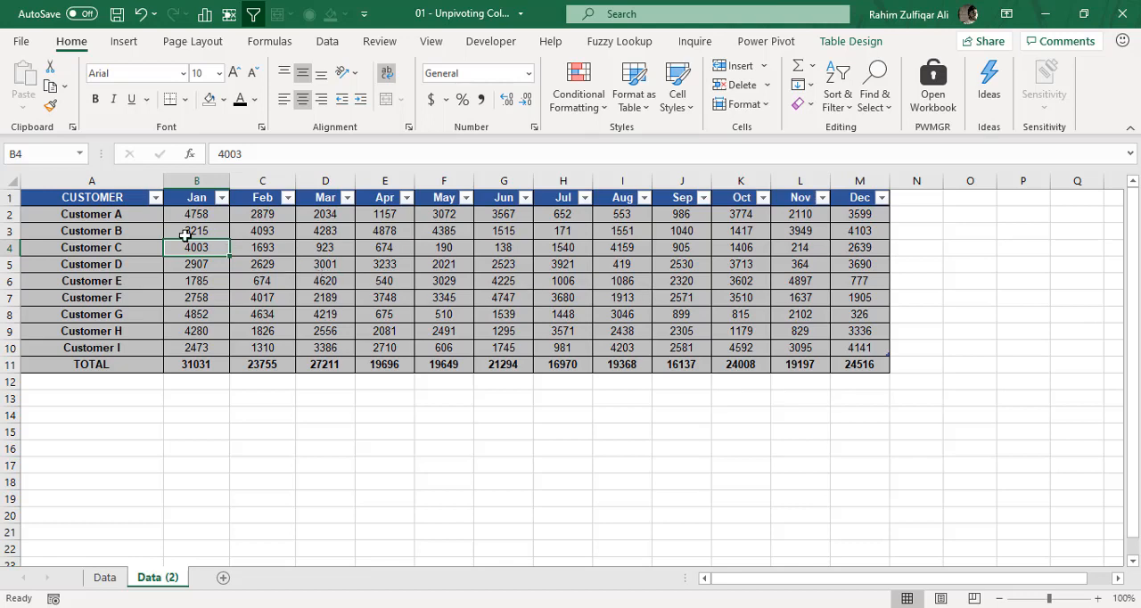
Create a Power Query query from the customer-by-month table on the Data (2) sheet.
{"action": "left_click_drag", "start_coordinate": [106, 201], "coordinate": [132, 348]}
{"action": "left_click_drag", "start_coordinate": [198, 199], "coordinate": [851, 350]}
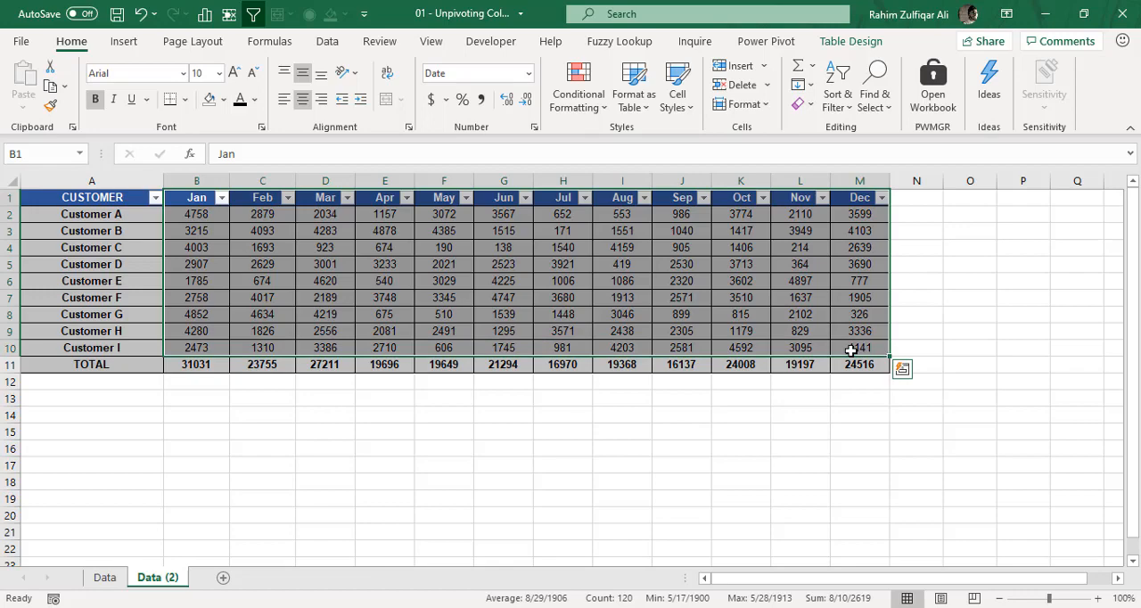
{"action": "left_click", "coordinate": [746, 301]}
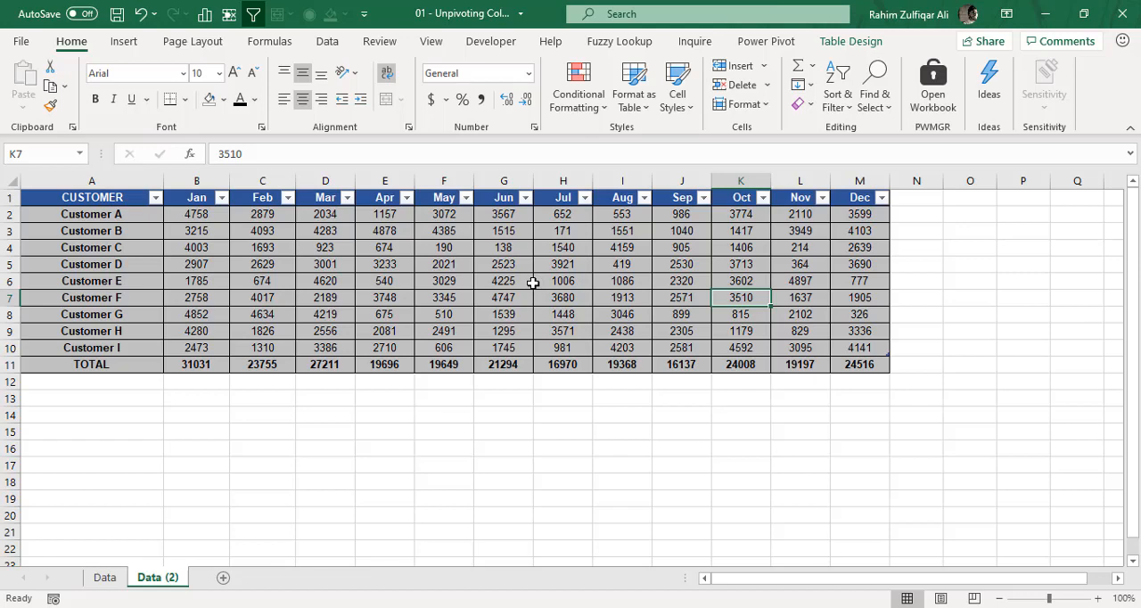
{"action": "left_click", "coordinate": [570, 230]}
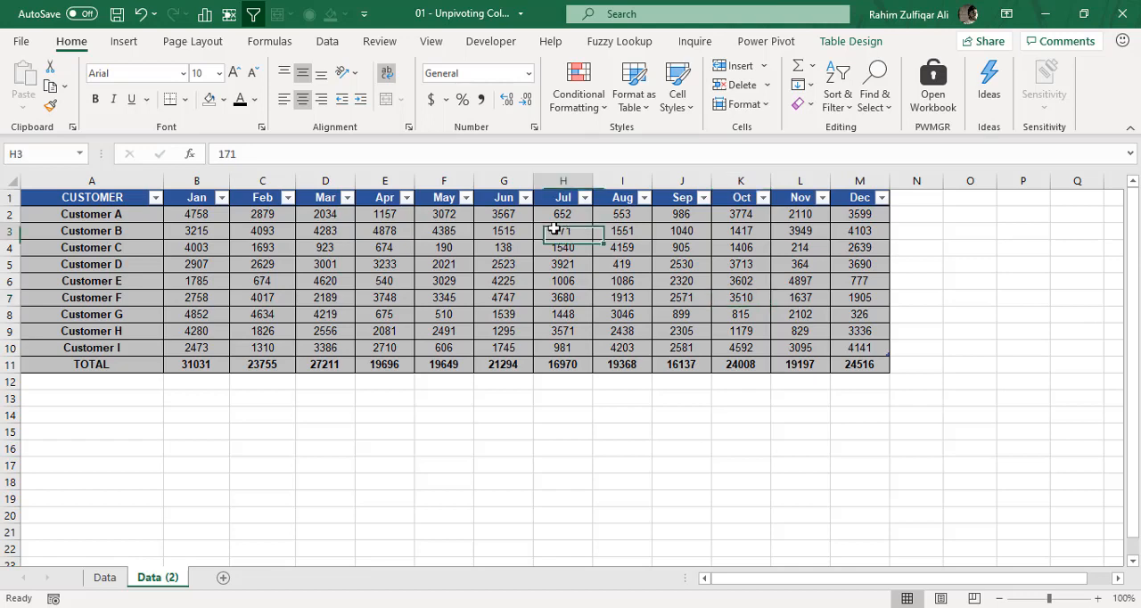
{"action": "left_click", "coordinate": [327, 42]}
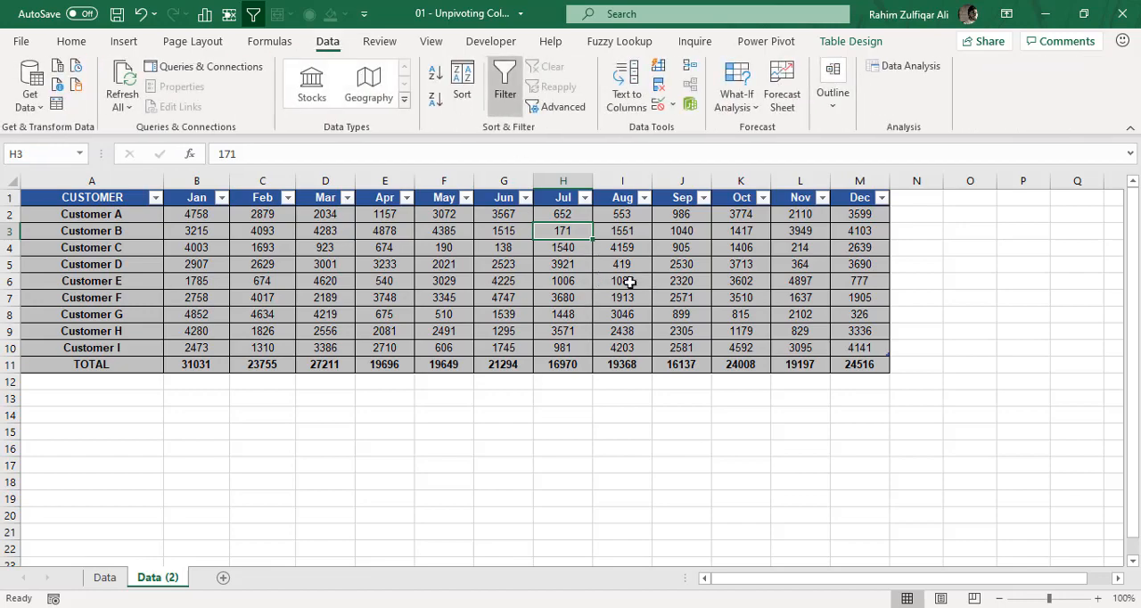
{"action": "left_click", "coordinate": [55, 108]}
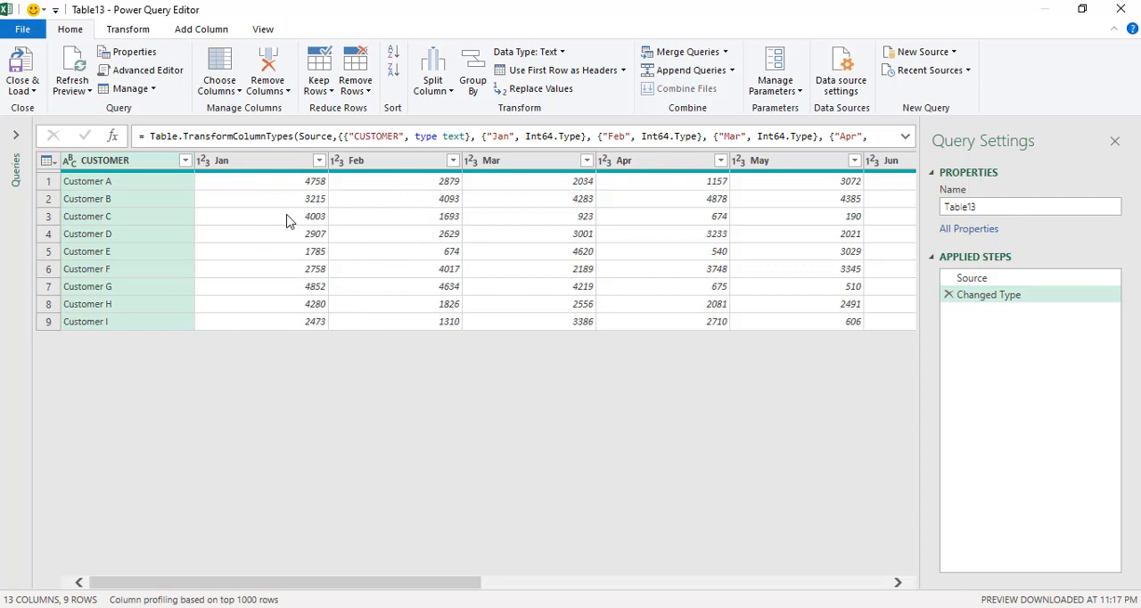
Unpivot the twelve month columns, Jan through Dec, into attribute-value pairs while keeping the CUSTOMER column.
{"action": "left_click", "coordinate": [287, 167]}
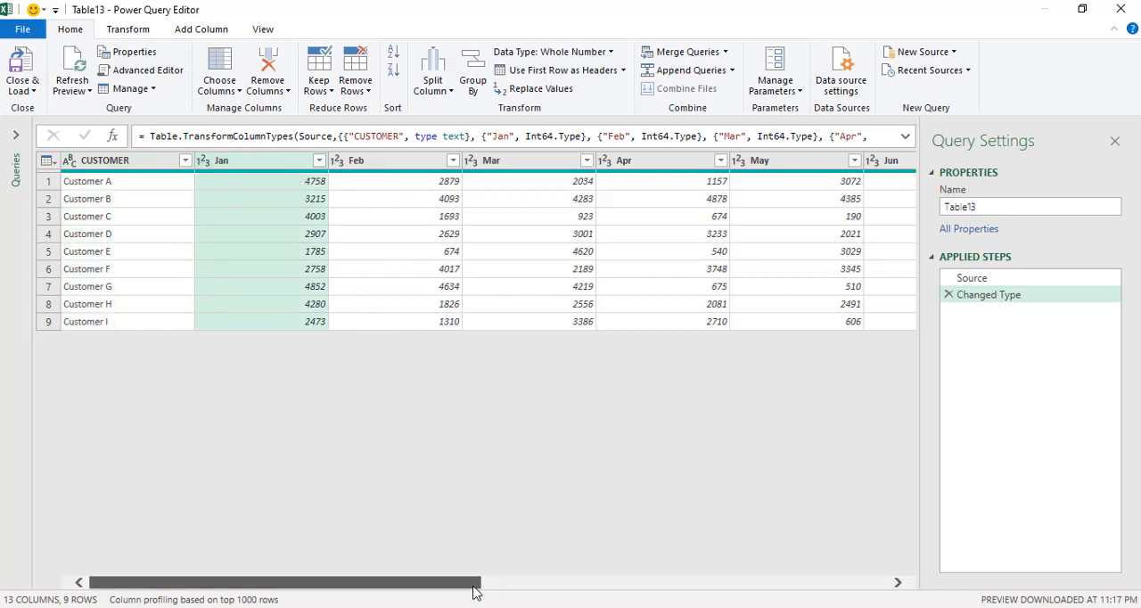
{"action": "left_click_drag", "start_coordinate": [474, 586], "coordinate": [876, 585]}
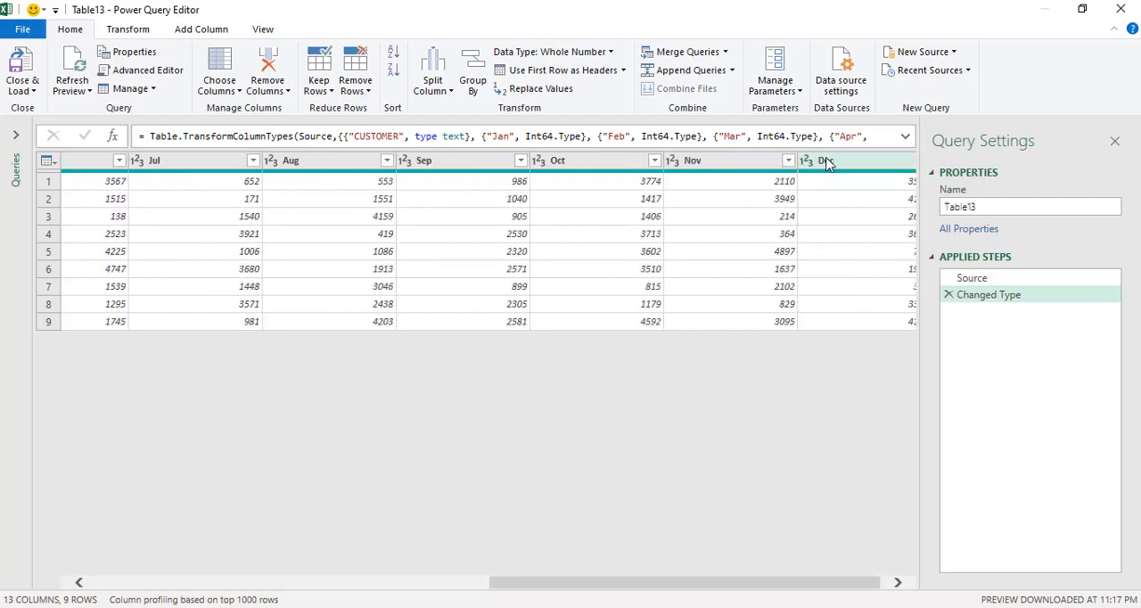
{"action": "left_click_drag", "start_coordinate": [675, 585], "coordinate": [279, 585]}
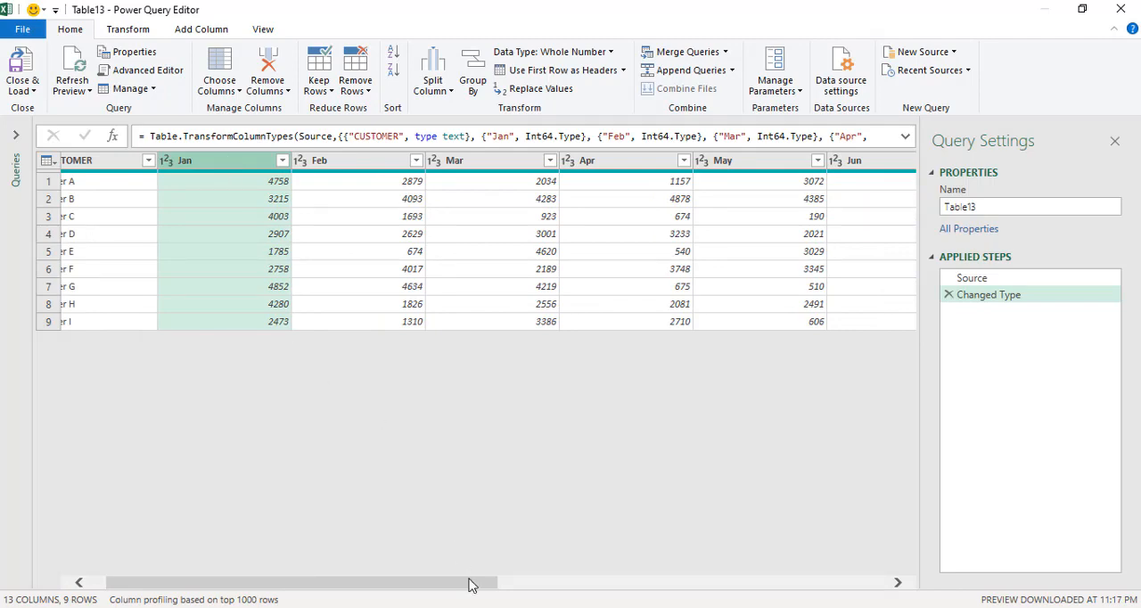
{"action": "left_click_drag", "start_coordinate": [484, 588], "coordinate": [888, 585]}
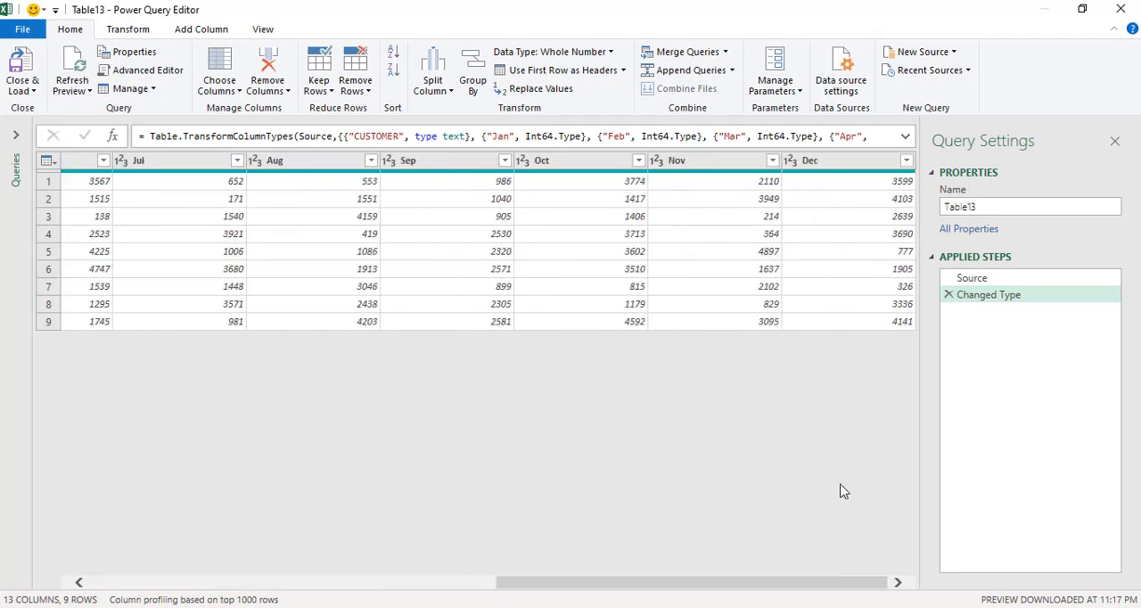
{"action": "left_click", "coordinate": [861, 163], "text": "shift"}
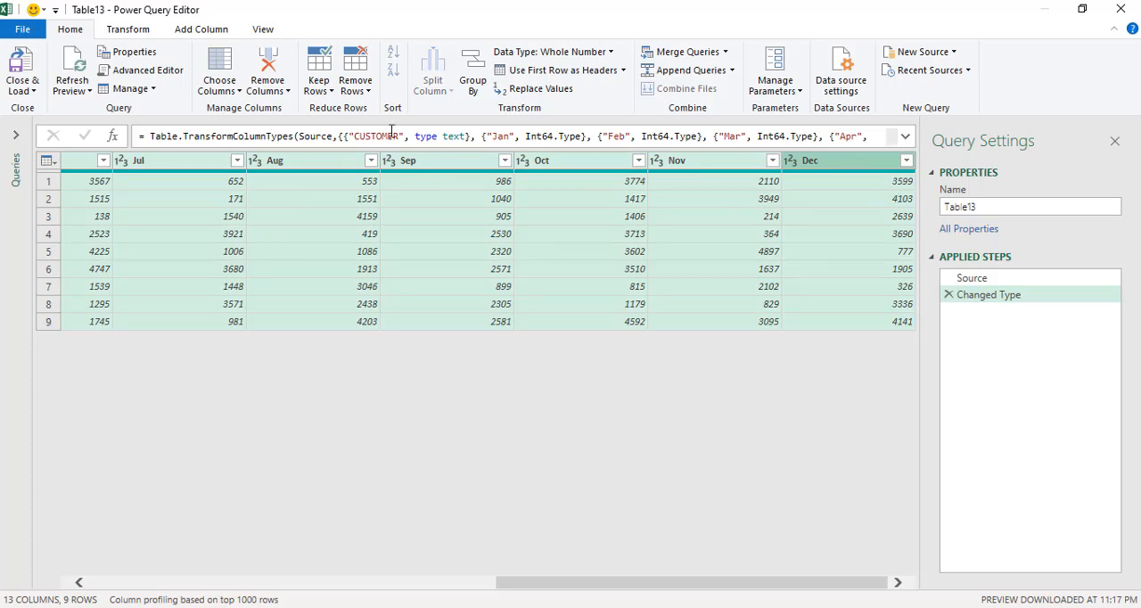
{"action": "left_click", "coordinate": [124, 30]}
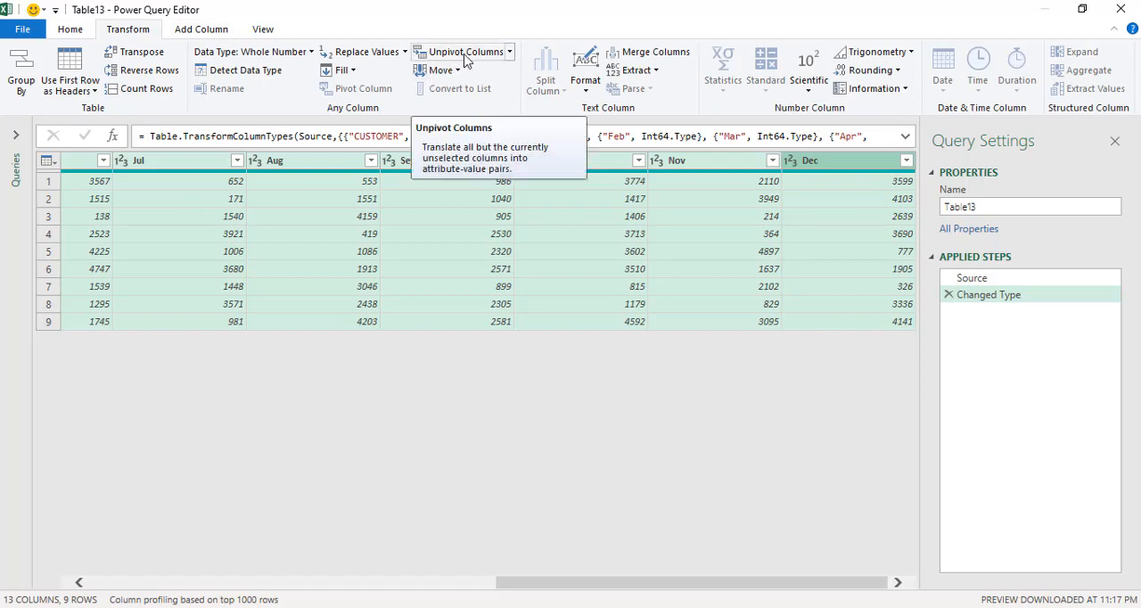
{"action": "left_click", "coordinate": [464, 56]}
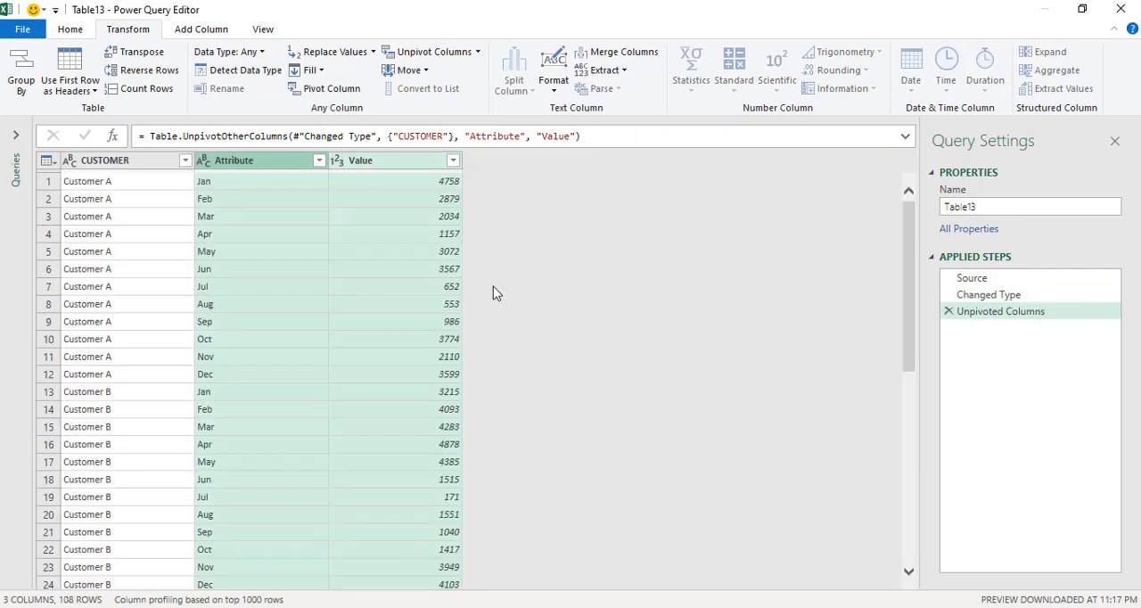
Rename the Attribute column of the unpivoted query to MONTH.
{"action": "left_click", "coordinate": [240, 216]}
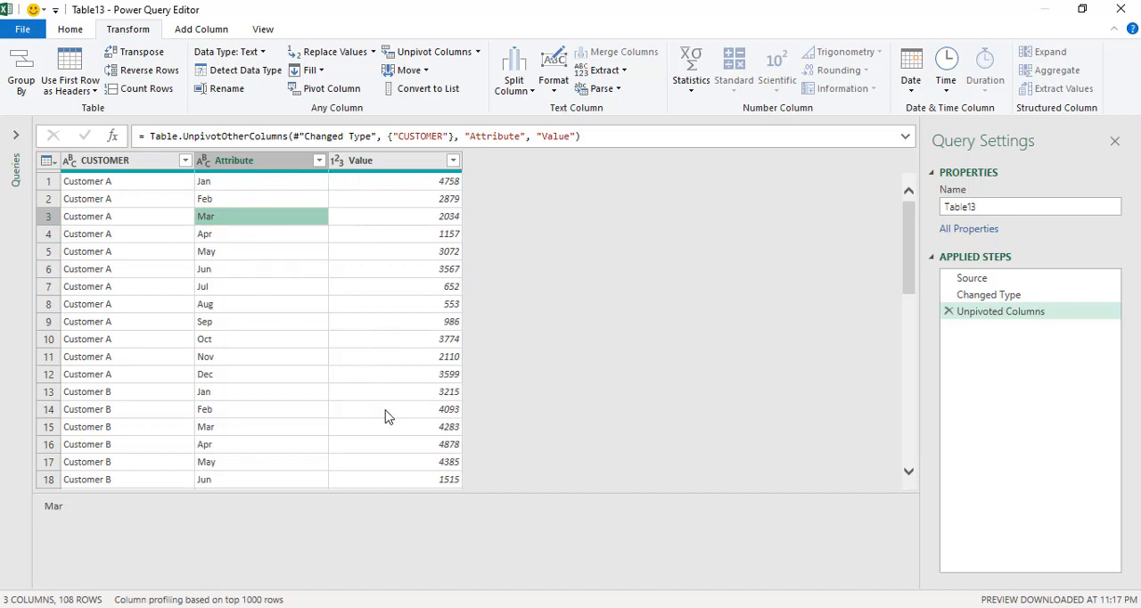
{"action": "double_click", "coordinate": [249, 162]}
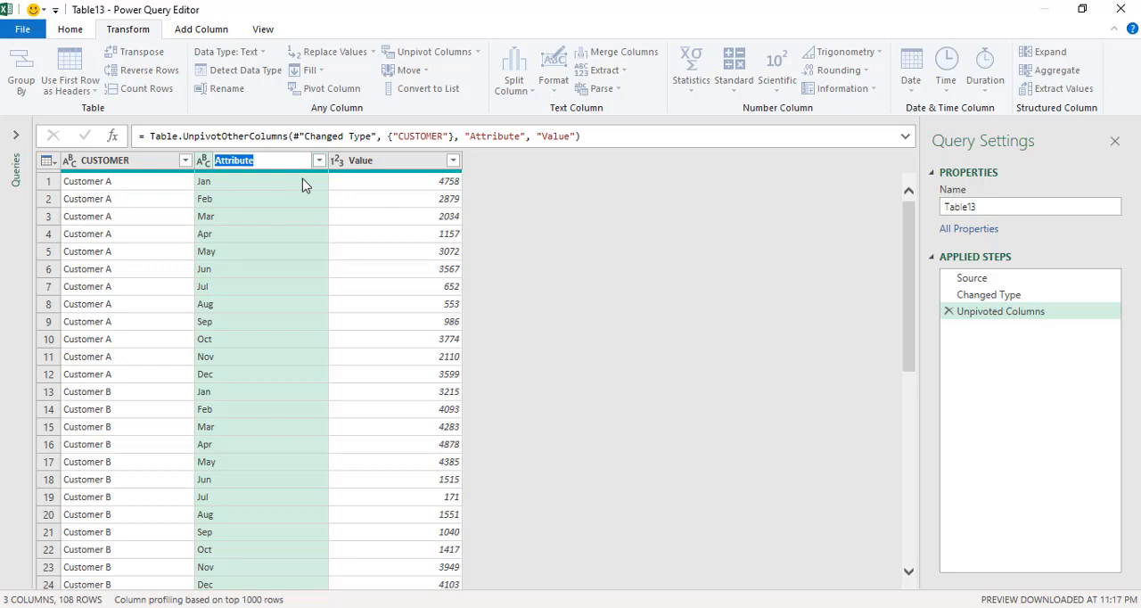
{"action": "type", "text": "mONTH"}
{"action": "key", "text": "BackSpace"}
{"action": "key", "text": "BackSpace"}
{"action": "key", "text": "BackSpace"}
{"action": "key", "text": "BackSpace"}
{"action": "key", "text": "BackSpace"}
{"action": "type", "text": "MONTH"}
{"action": "key", "text": "Return"}
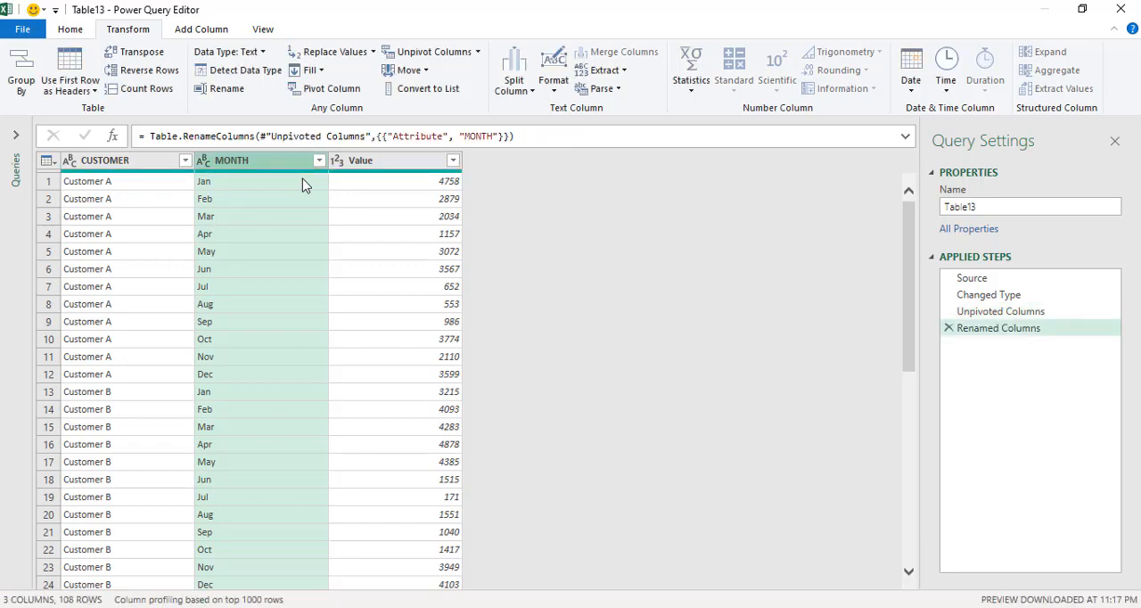
Rename the Value column of the query to AMOUNT.
{"action": "double_click", "coordinate": [357, 163]}
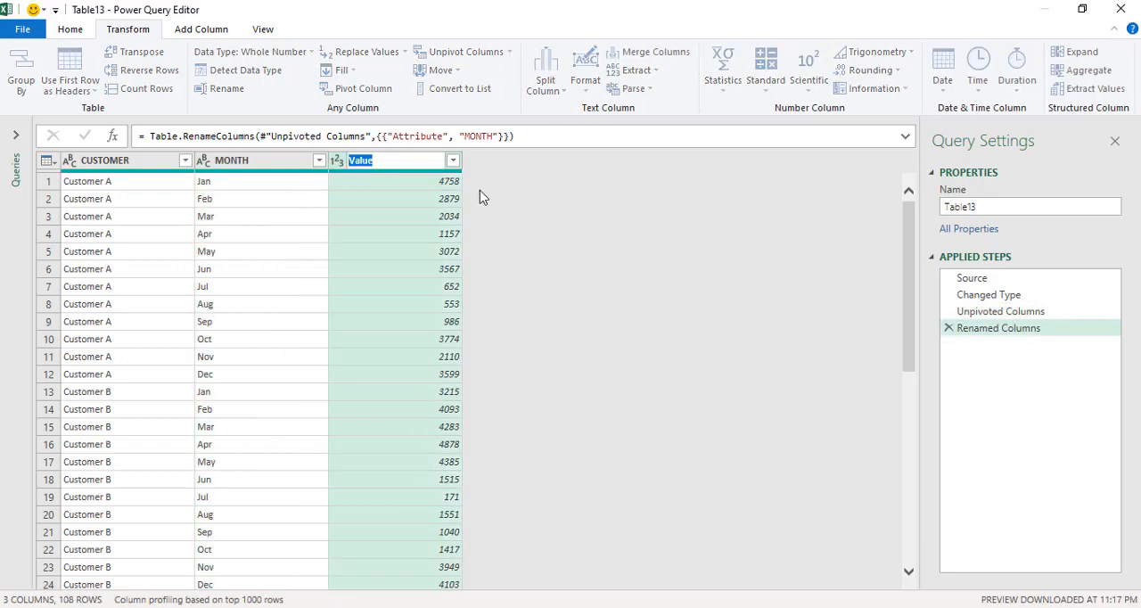
{"action": "type", "text": "AMOUNT"}
{"action": "key", "text": "Return"}
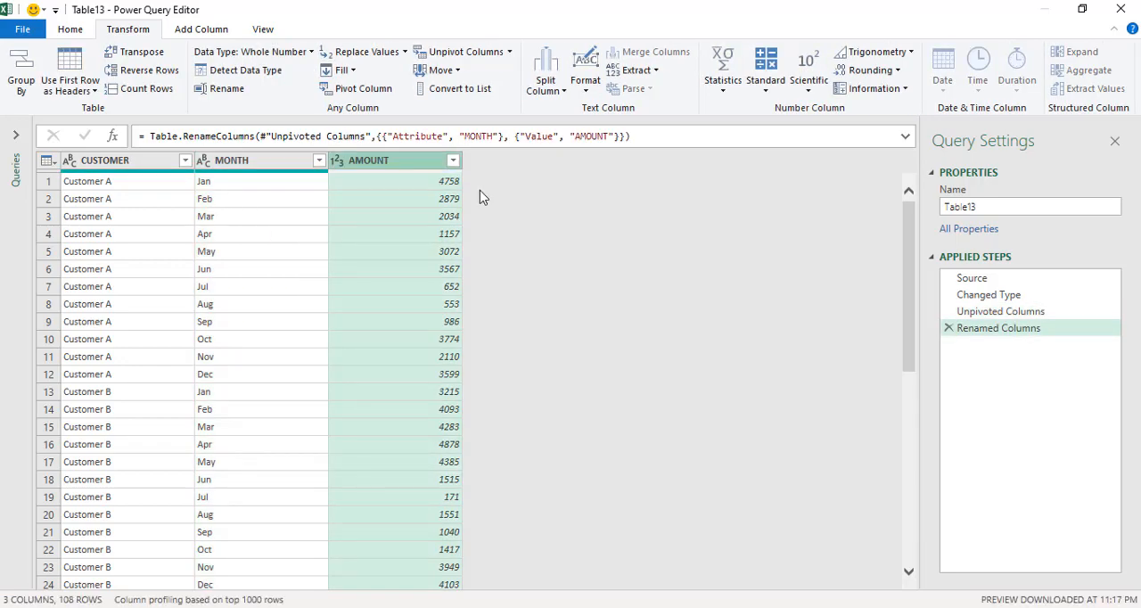
Close the query editor and load the unpivoted CUSTOMER, MONTH and AMOUNT table into a new worksheet.
{"action": "left_click", "coordinate": [82, 29]}
{"action": "left_click", "coordinate": [35, 87]}
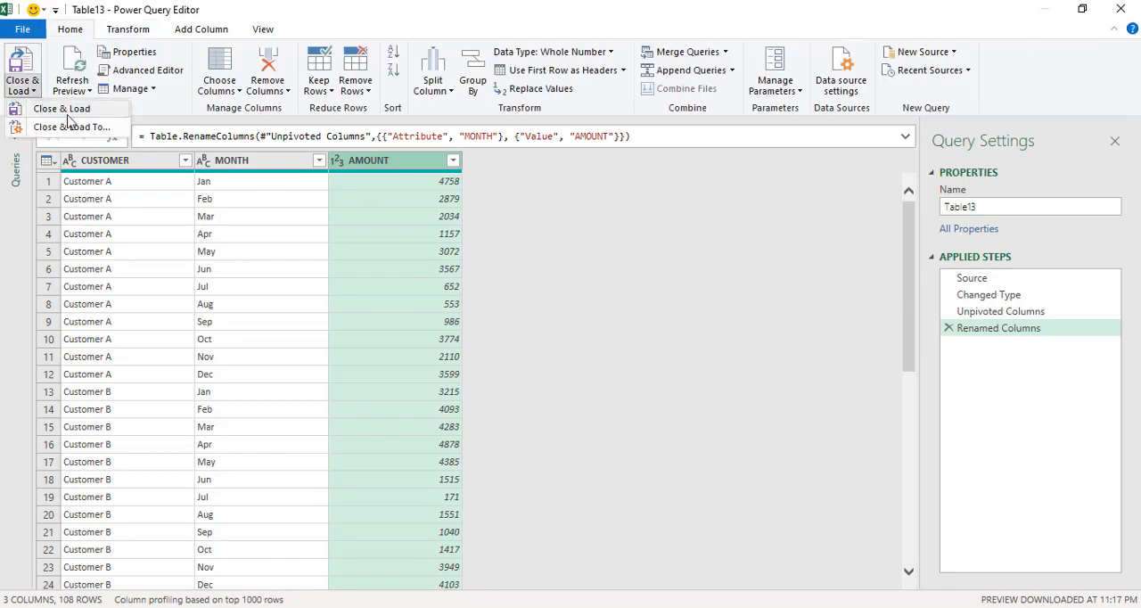
{"action": "left_click", "coordinate": [52, 111]}
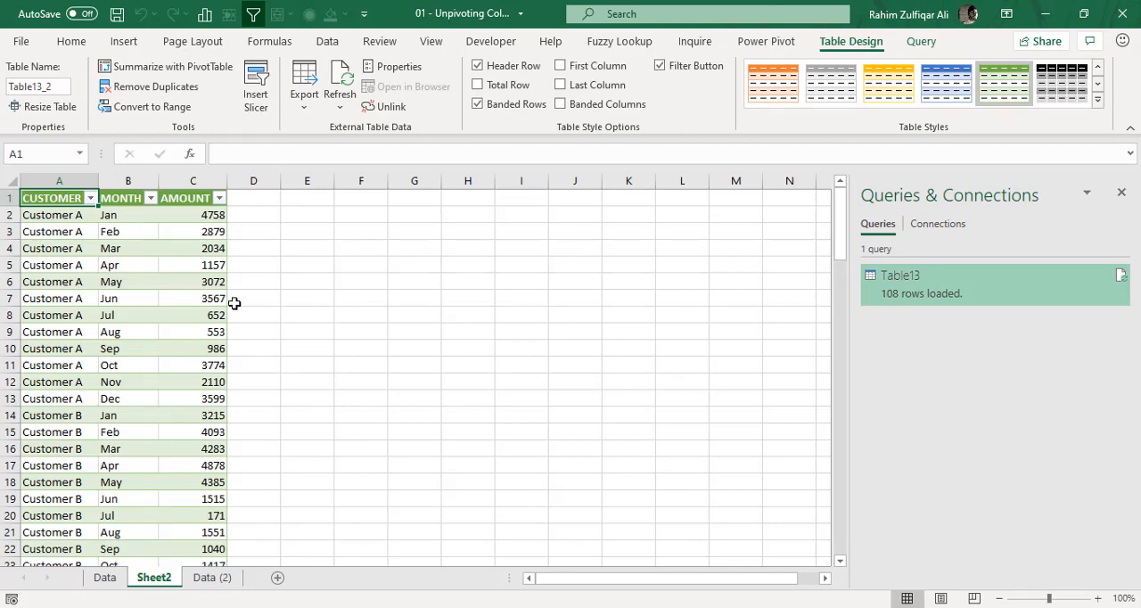
{"action": "left_click", "coordinate": [82, 266]}
{"action": "scroll", "coordinate": [126, 278], "scroll_direction": "down", "scroll_amount": 4}
{"action": "scroll", "coordinate": [126, 278], "scroll_direction": "down", "scroll_amount": 11}
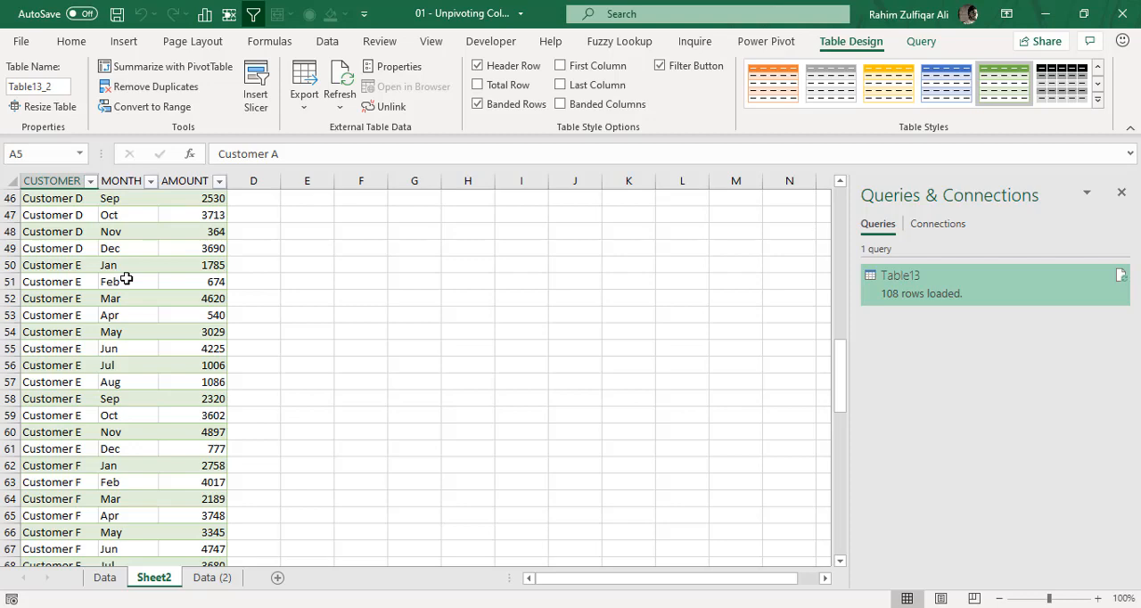
Switch to the Data sheet and close the Queries & Connections pane.
{"action": "left_click", "coordinate": [106, 578]}
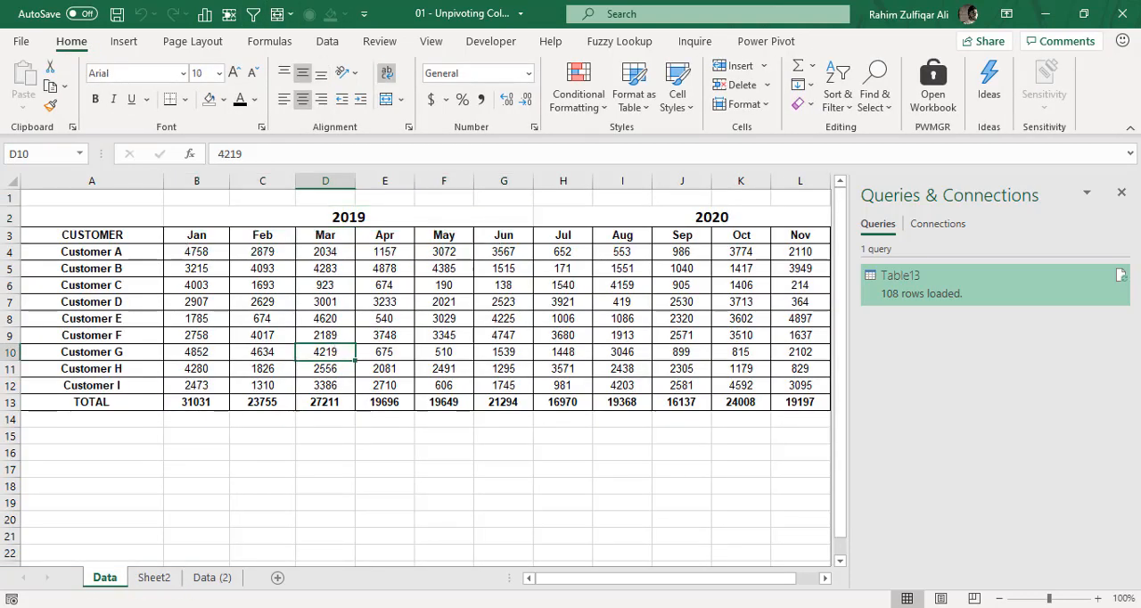
{"action": "left_click", "coordinate": [1121, 194]}
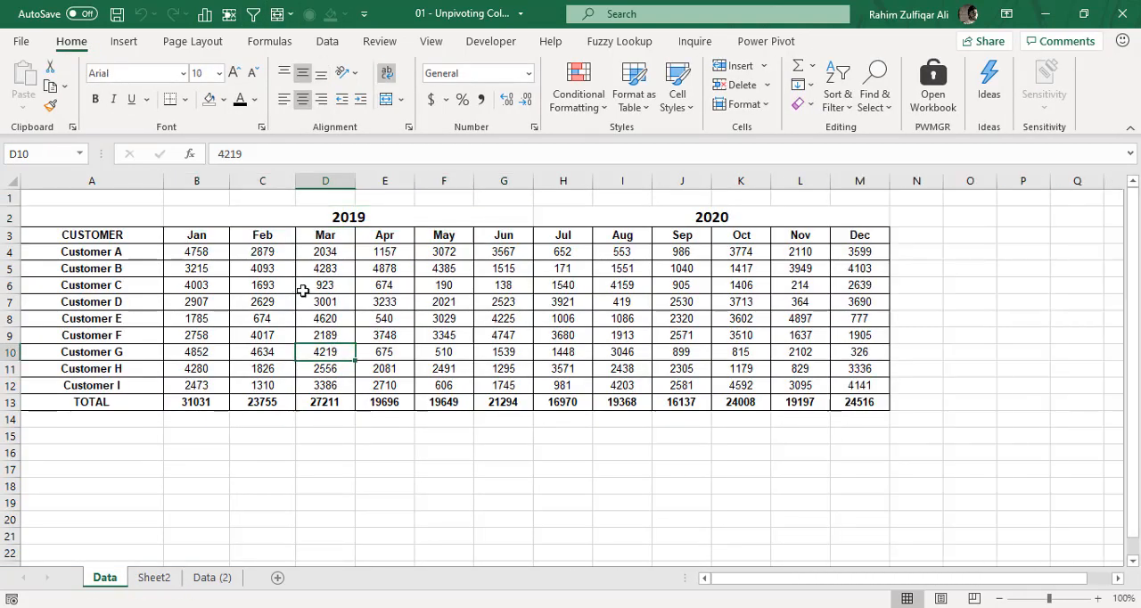
{"action": "left_click", "coordinate": [305, 283]}
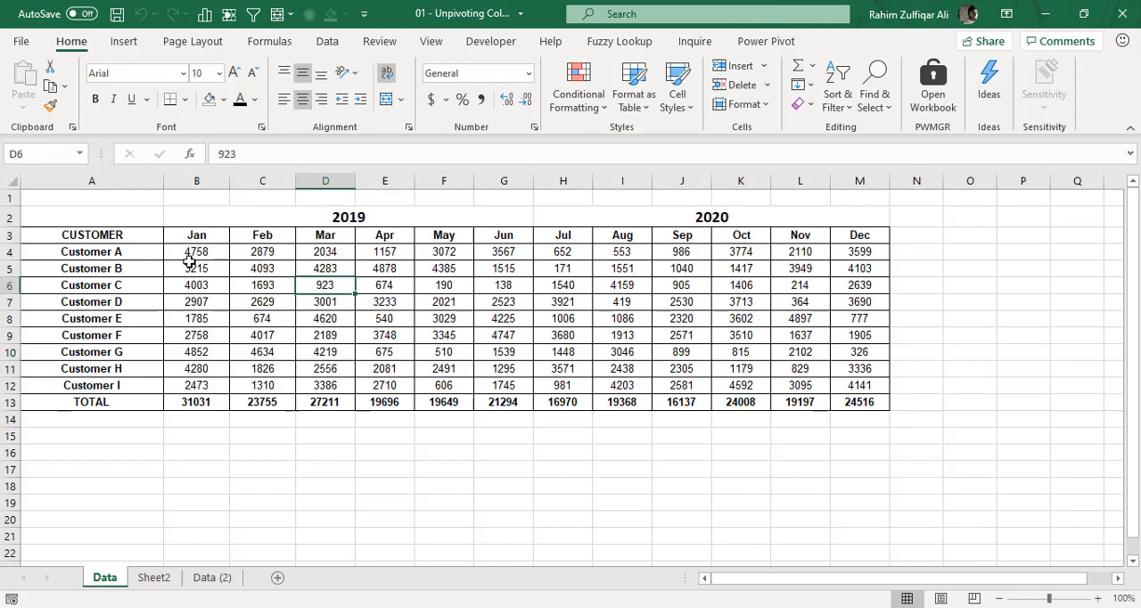
Examine the Data sheet's two-level headers, with merged 2019 and 2020 cells above the months, and the full range A2:M13.
{"action": "left_click", "coordinate": [248, 217]}
{"action": "left_click", "coordinate": [597, 214]}
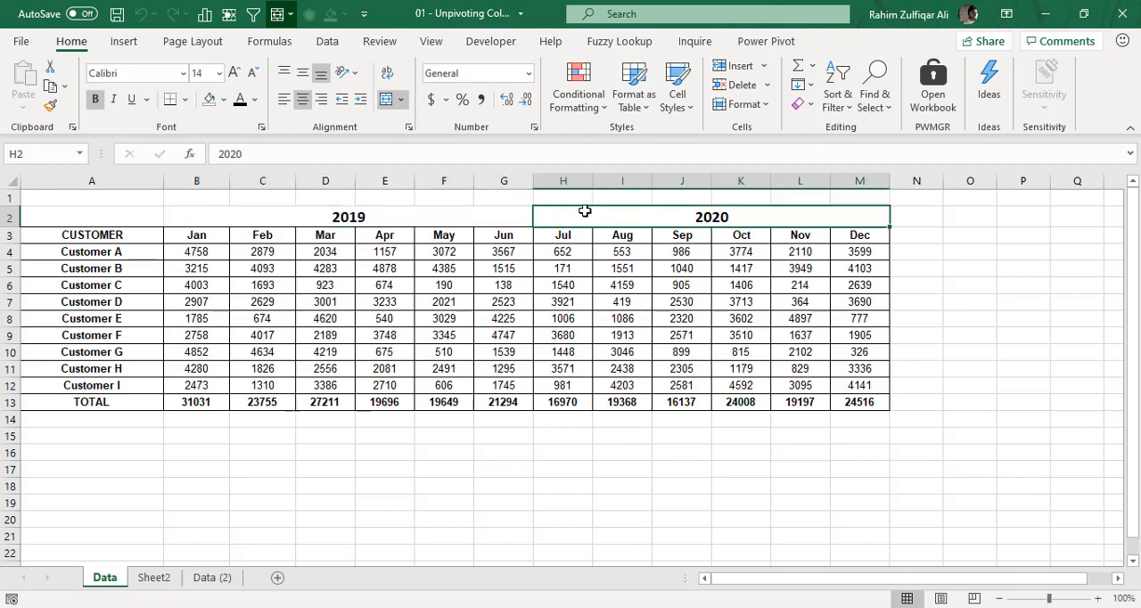
{"action": "left_click", "coordinate": [437, 212]}
{"action": "left_click", "coordinate": [576, 225]}
{"action": "left_click_drag", "start_coordinate": [212, 234], "coordinate": [847, 236]}
{"action": "left_click", "coordinate": [487, 214]}
{"action": "left_click", "coordinate": [787, 214]}
{"action": "left_click", "coordinate": [504, 219]}
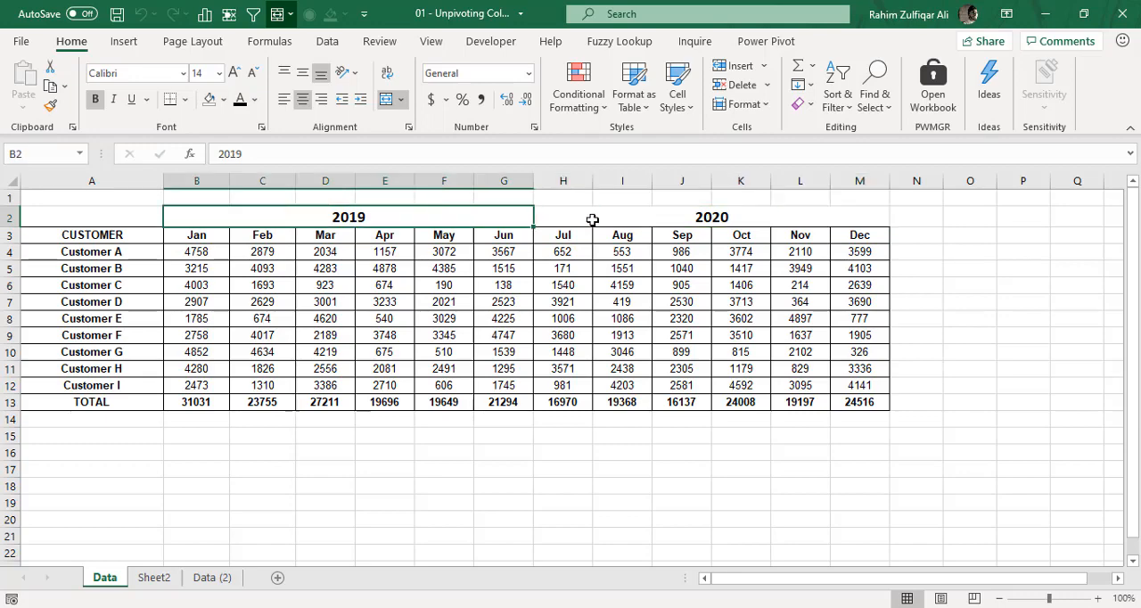
{"action": "left_click", "coordinate": [592, 219]}
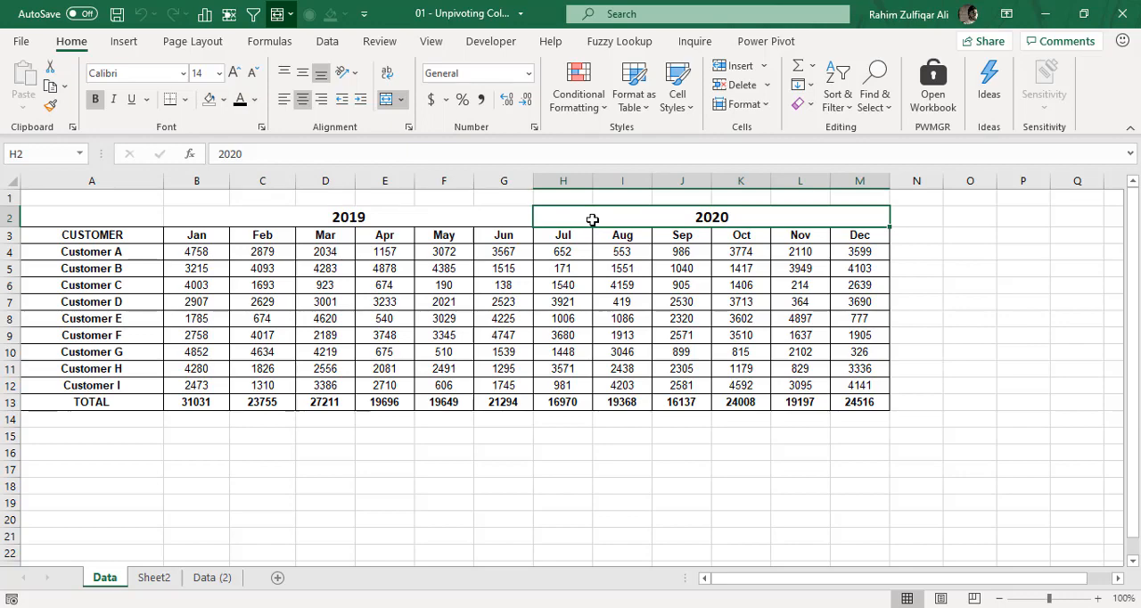
{"action": "left_click", "coordinate": [617, 321]}
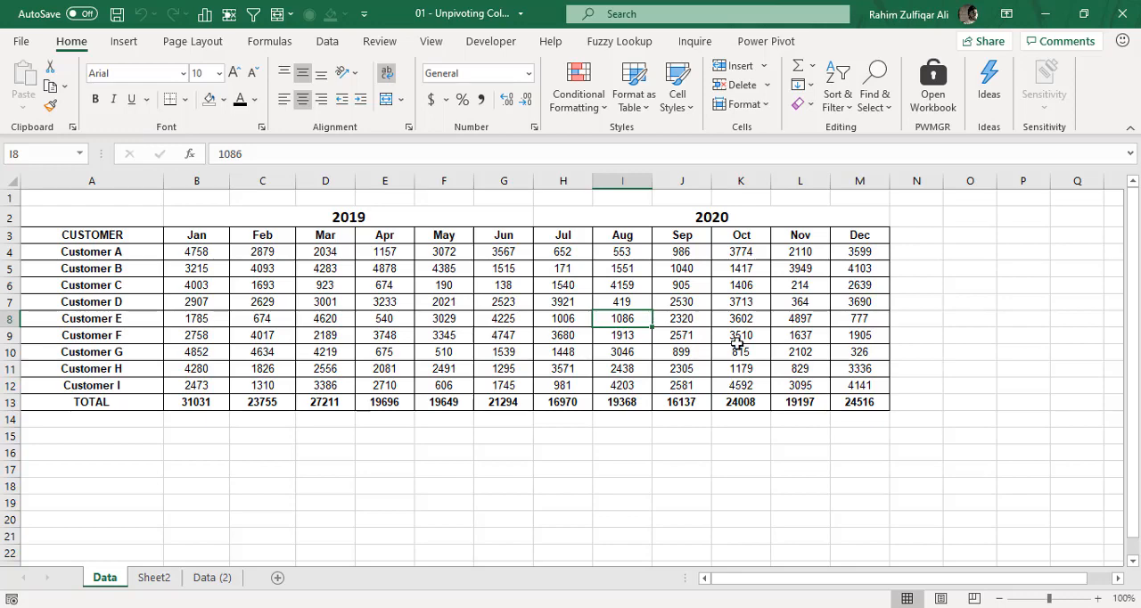
{"action": "left_click_drag", "start_coordinate": [848, 406], "coordinate": [90, 211]}
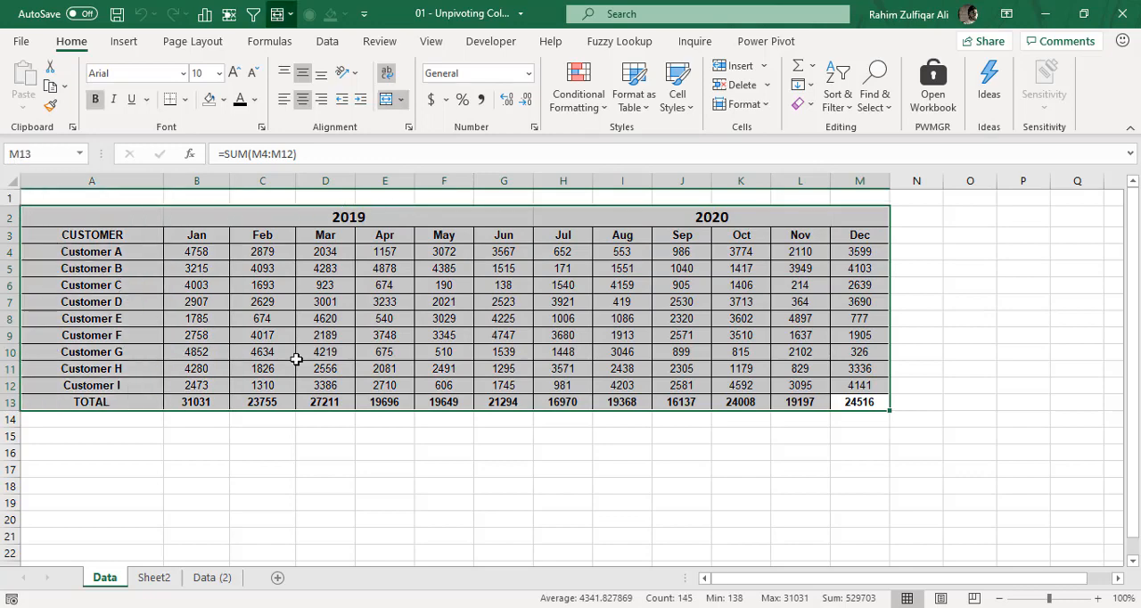
{"action": "left_click", "coordinate": [539, 217]}
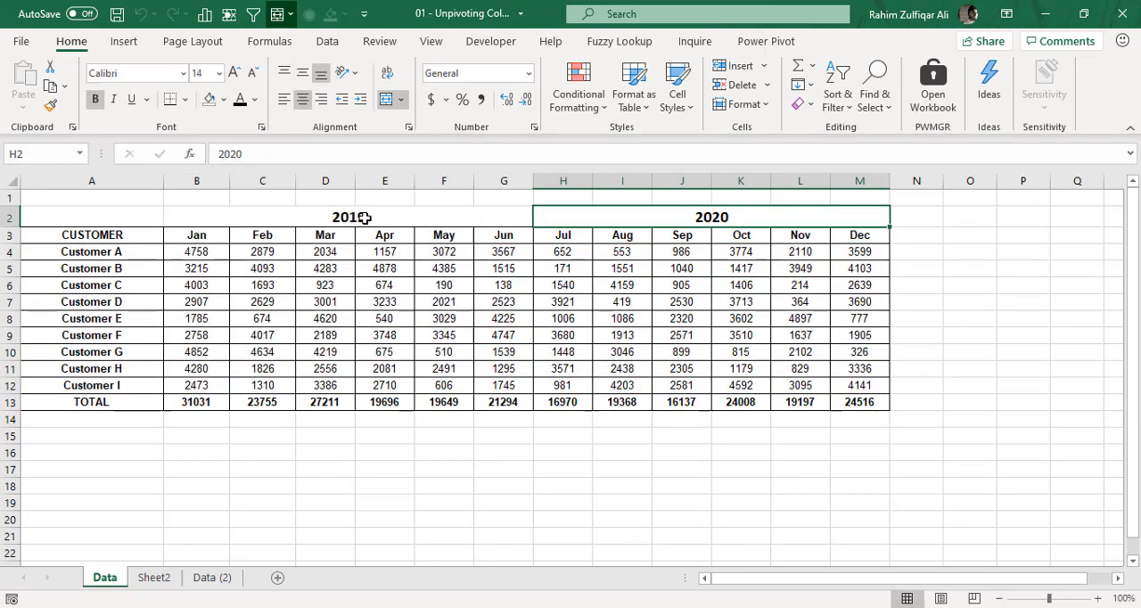
{"action": "left_click", "coordinate": [375, 228]}
{"action": "left_click_drag", "start_coordinate": [375, 227], "coordinate": [702, 234]}
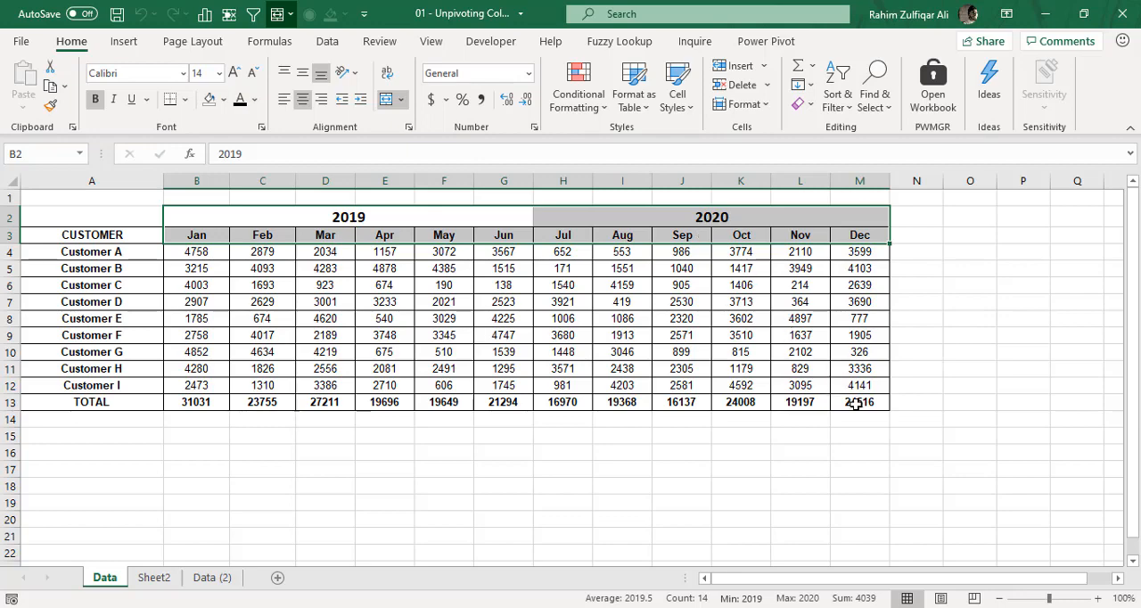
{"action": "left_click_drag", "start_coordinate": [858, 402], "coordinate": [104, 219]}
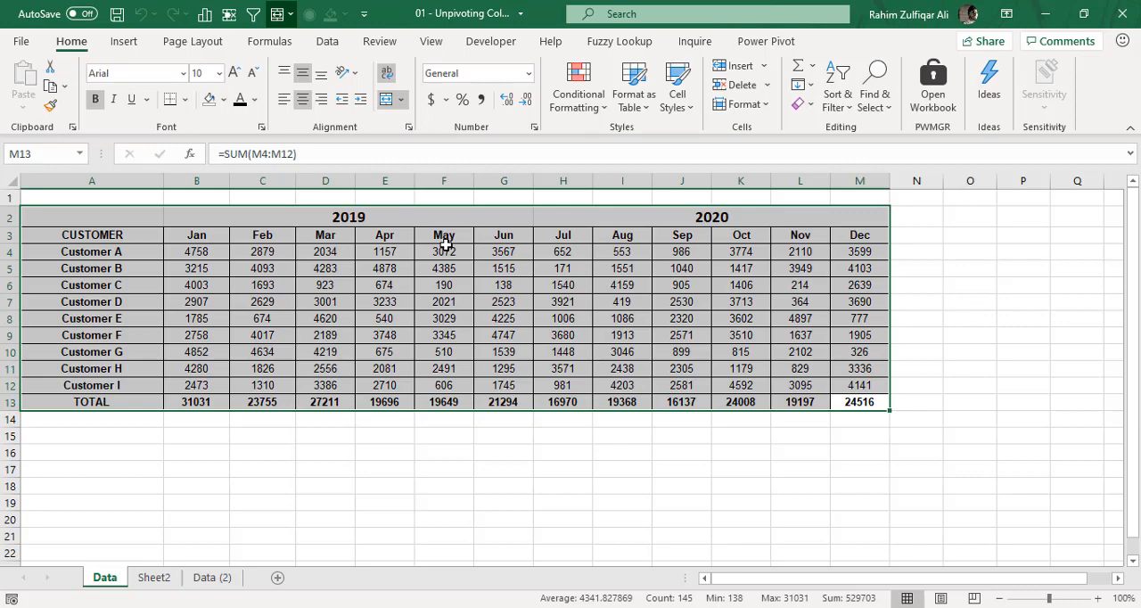
{"action": "left_click_drag", "start_coordinate": [448, 224], "coordinate": [617, 225]}
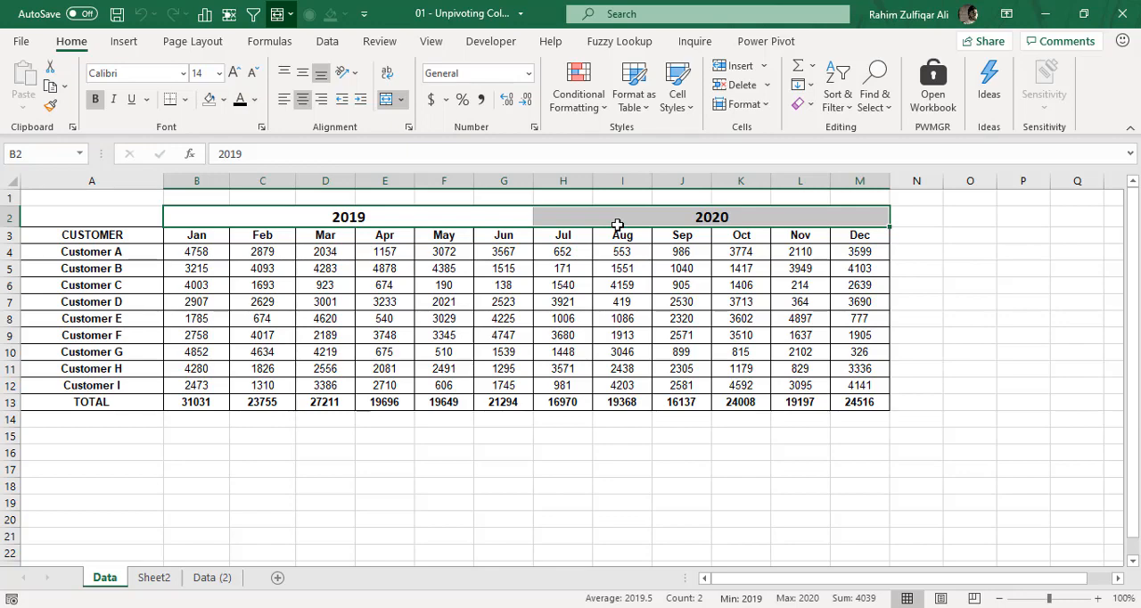
{"action": "left_click", "coordinate": [849, 402]}
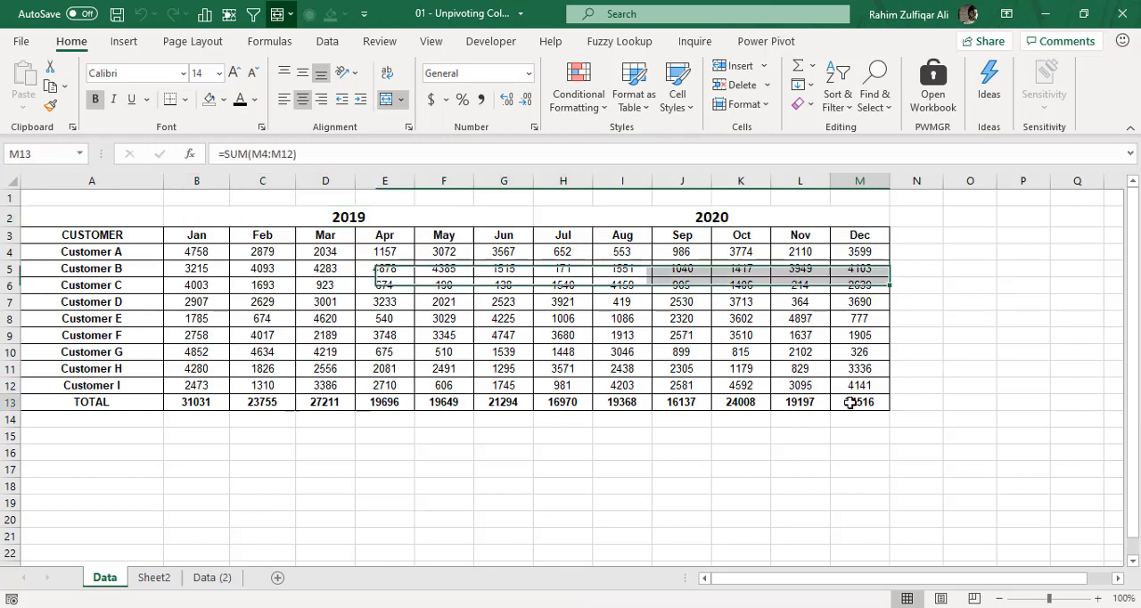
{"action": "left_click_drag", "start_coordinate": [849, 402], "coordinate": [105, 215]}
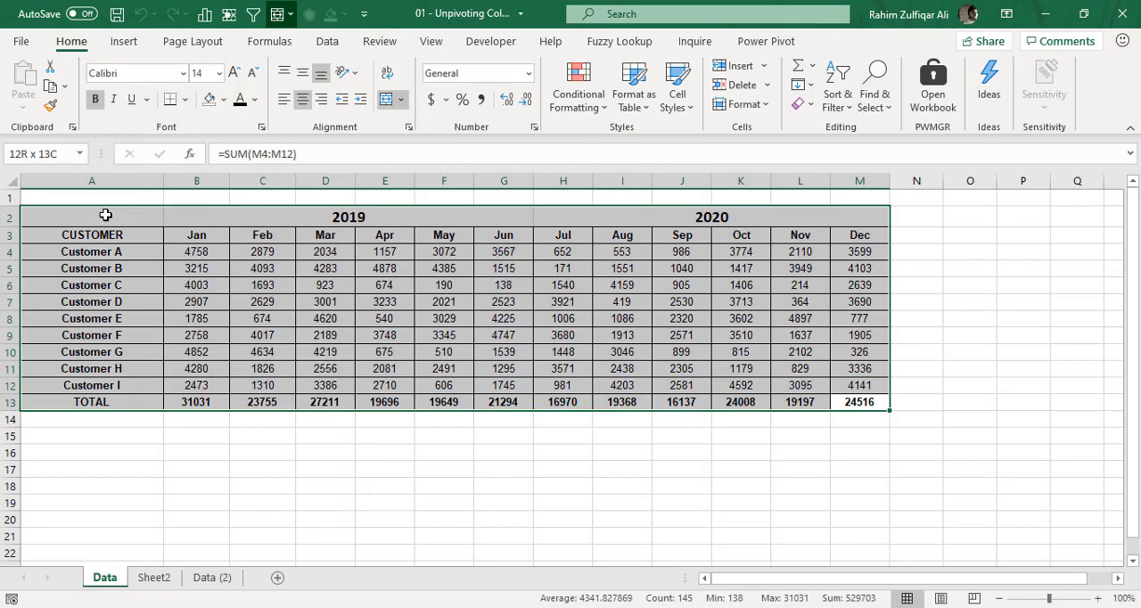
{"action": "left_click_drag", "start_coordinate": [105, 215], "coordinate": [853, 184]}
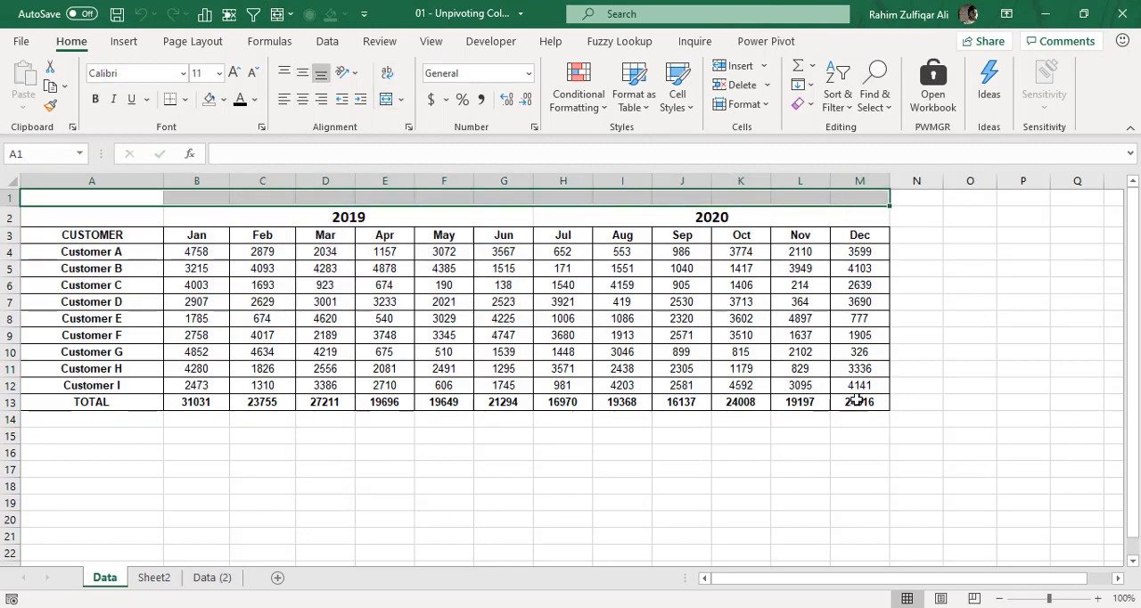
Convert range A1:M13 into a table using its blank first row as headers, and load it into the Power Query Editor.
{"action": "left_click_drag", "start_coordinate": [855, 401], "coordinate": [131, 194]}
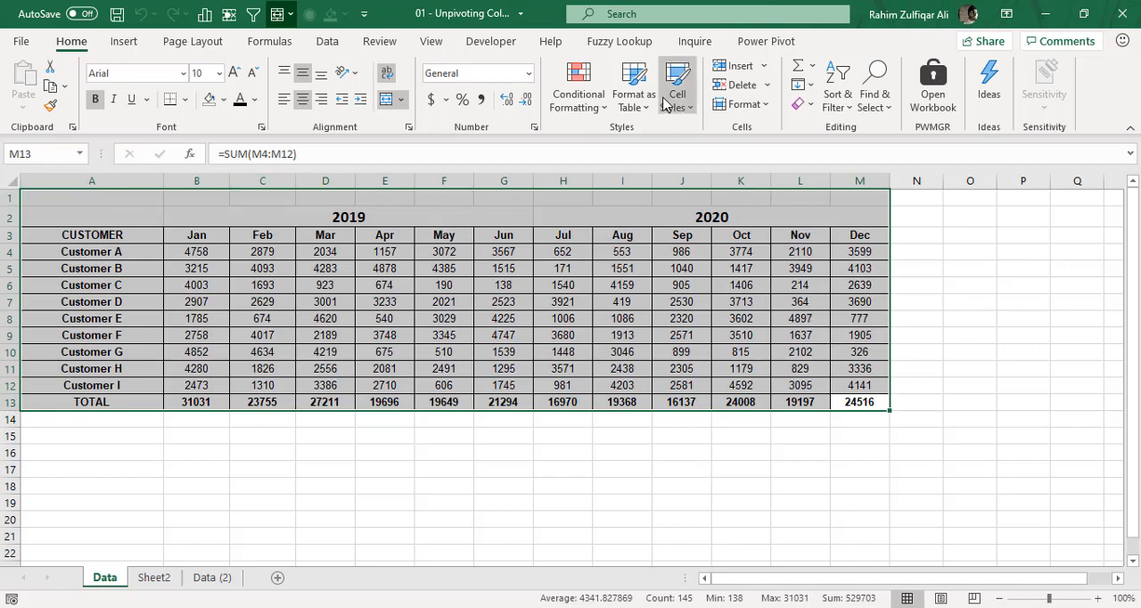
{"action": "left_click", "coordinate": [126, 44]}
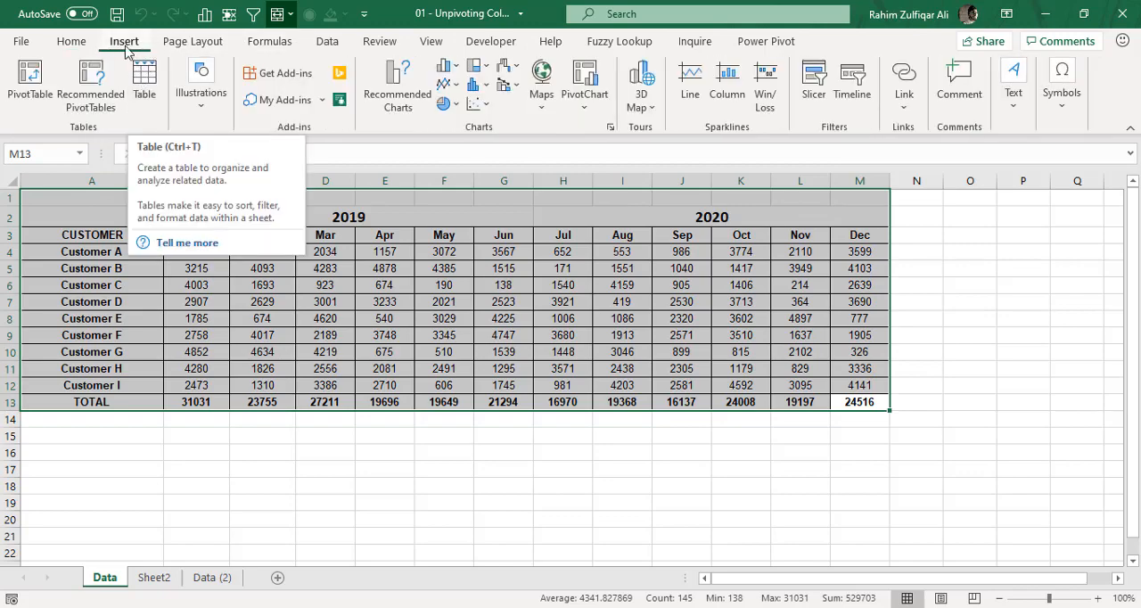
{"action": "left_click", "coordinate": [141, 100]}
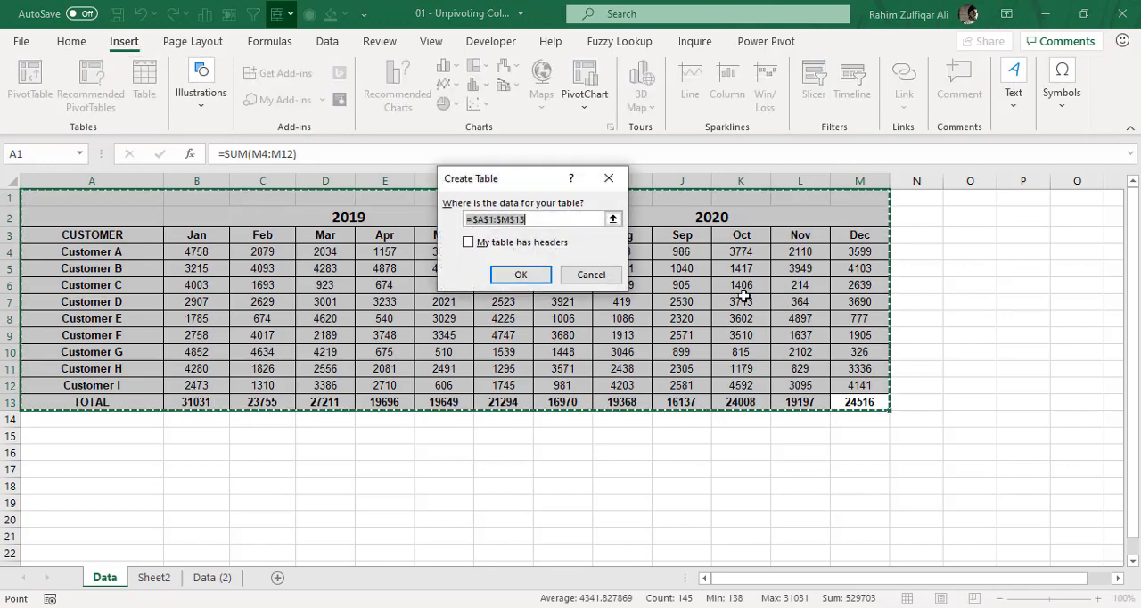
{"action": "left_click", "coordinate": [467, 242]}
{"action": "left_click", "coordinate": [522, 275]}
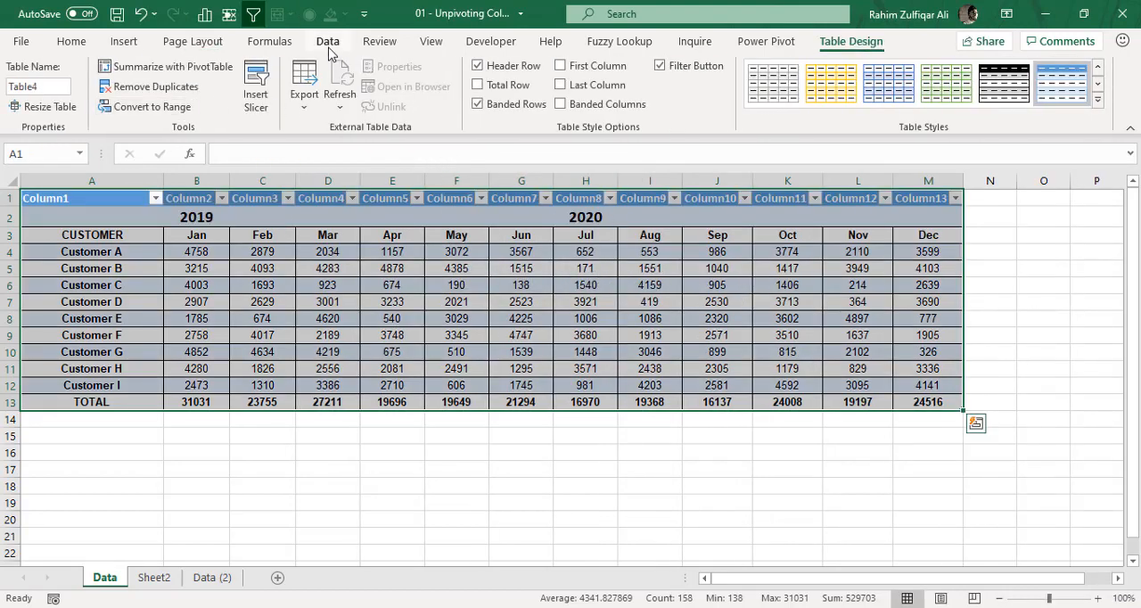
{"action": "left_click", "coordinate": [327, 42]}
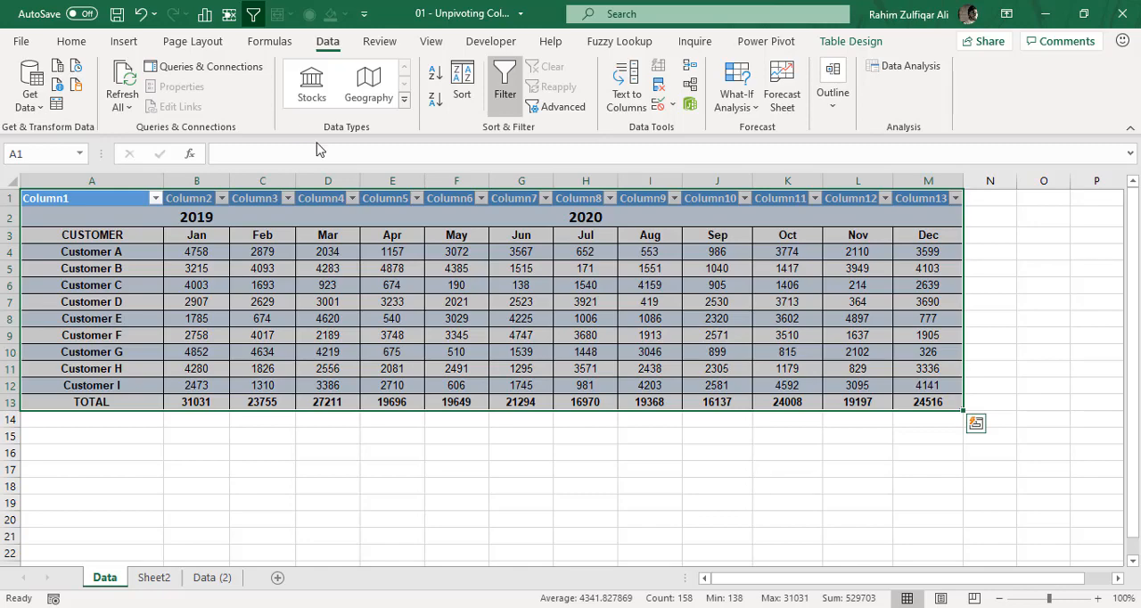
{"action": "left_click", "coordinate": [55, 104]}
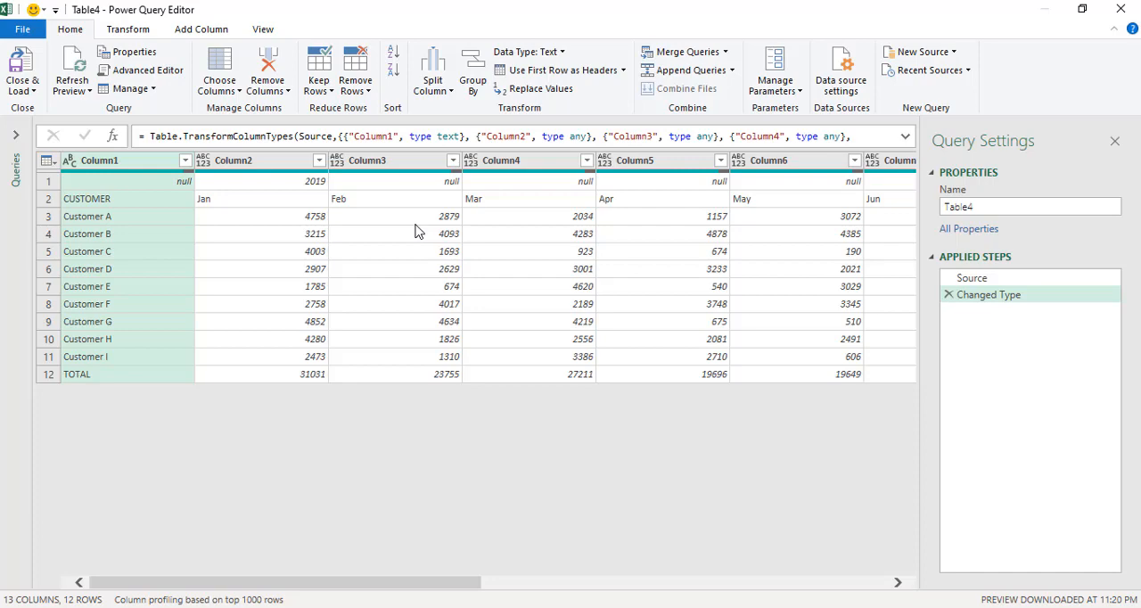
Examine how the merged year headers were imported across the columns in the query's first row.
{"action": "left_click", "coordinate": [311, 184]}
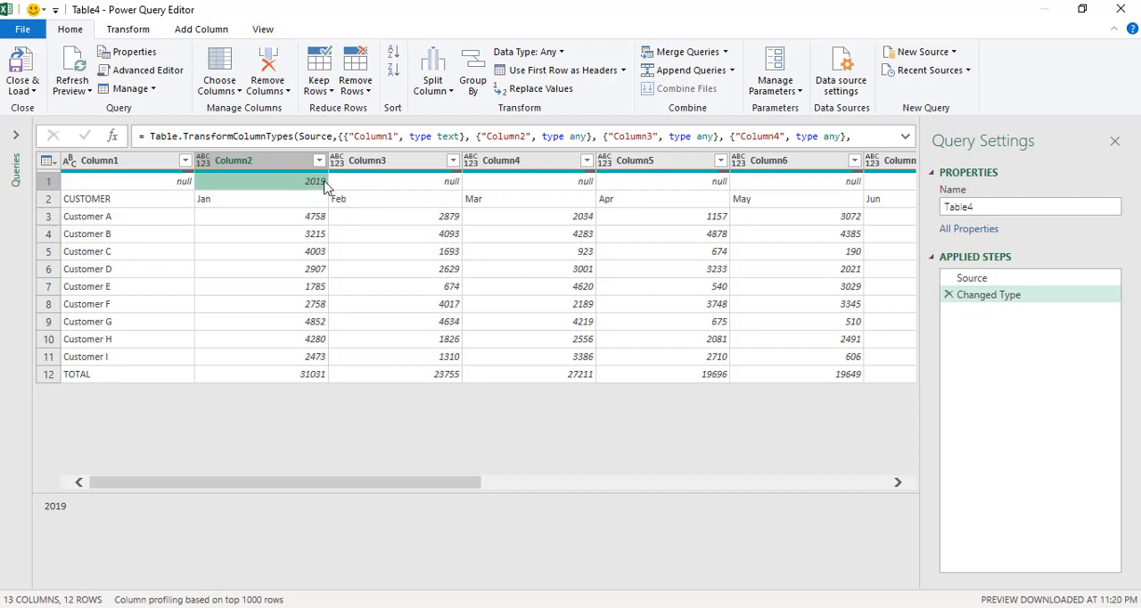
{"action": "left_click", "coordinate": [432, 189]}
{"action": "left_click", "coordinate": [474, 185]}
{"action": "left_click", "coordinate": [660, 186]}
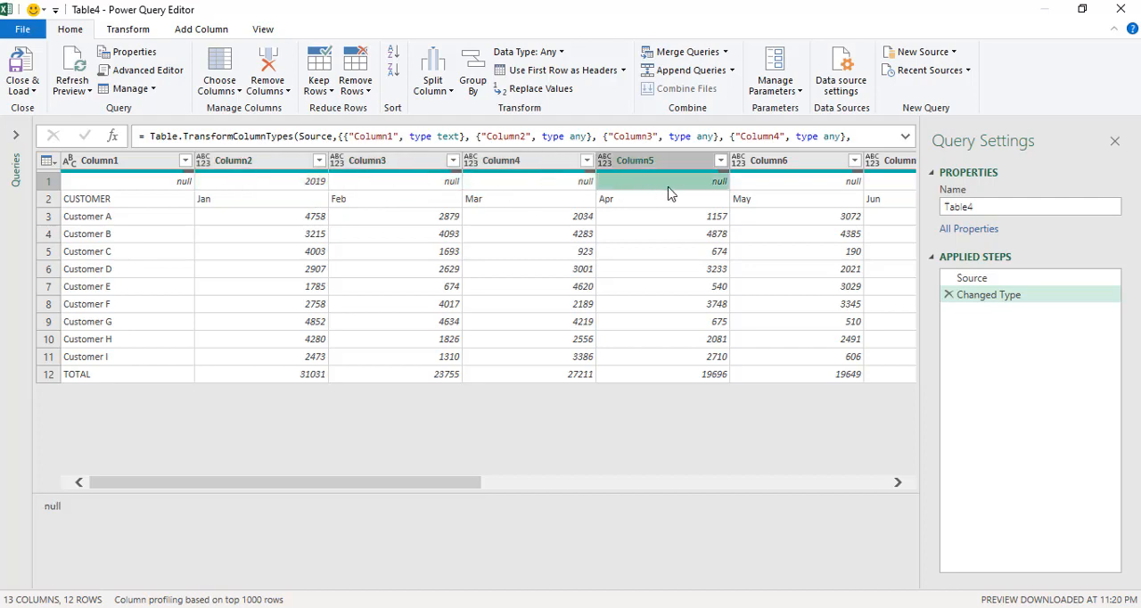
{"action": "left_click", "coordinate": [791, 188]}
{"action": "left_click_drag", "start_coordinate": [470, 482], "coordinate": [701, 482]}
{"action": "left_click", "coordinate": [609, 185]}
{"action": "left_click", "coordinate": [658, 182]}
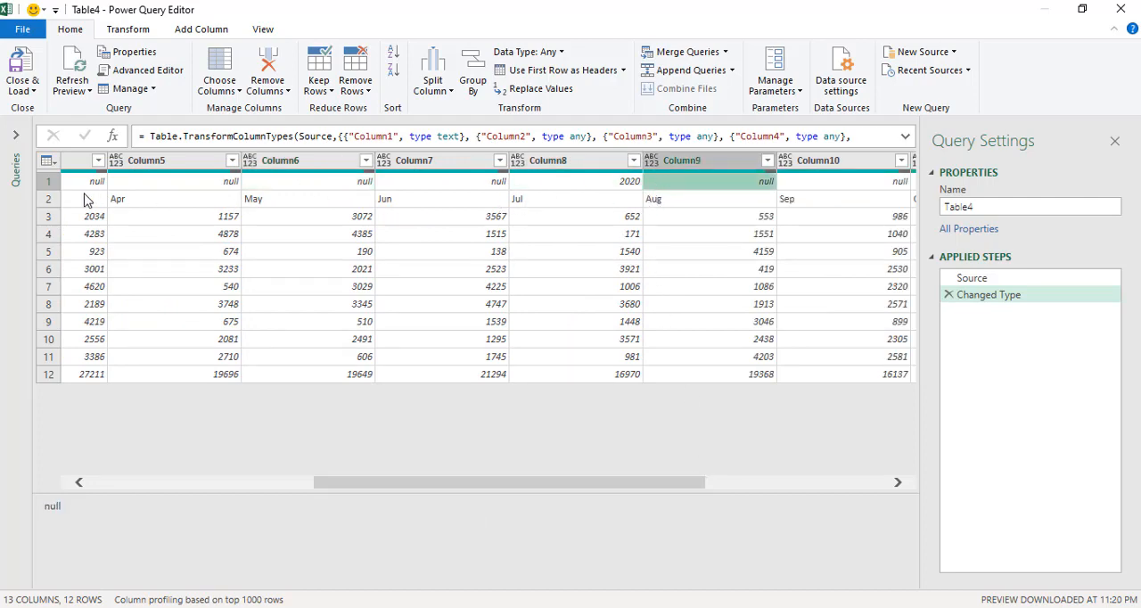
{"action": "left_click_drag", "start_coordinate": [500, 486], "coordinate": [234, 467]}
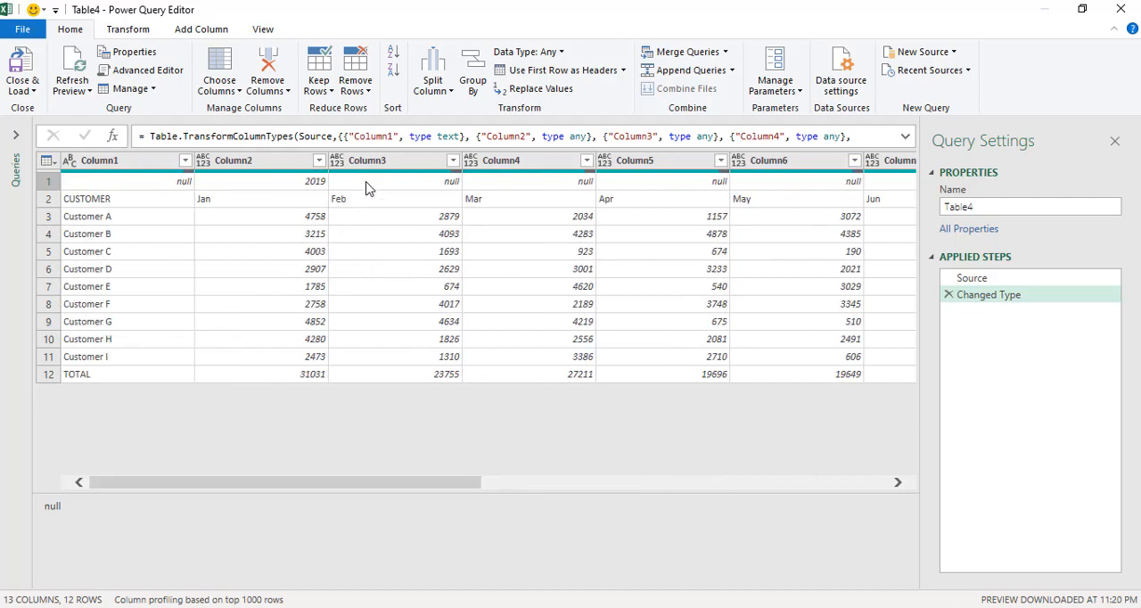
Transpose the query table so that its columns become rows.
{"action": "left_click", "coordinate": [279, 166]}
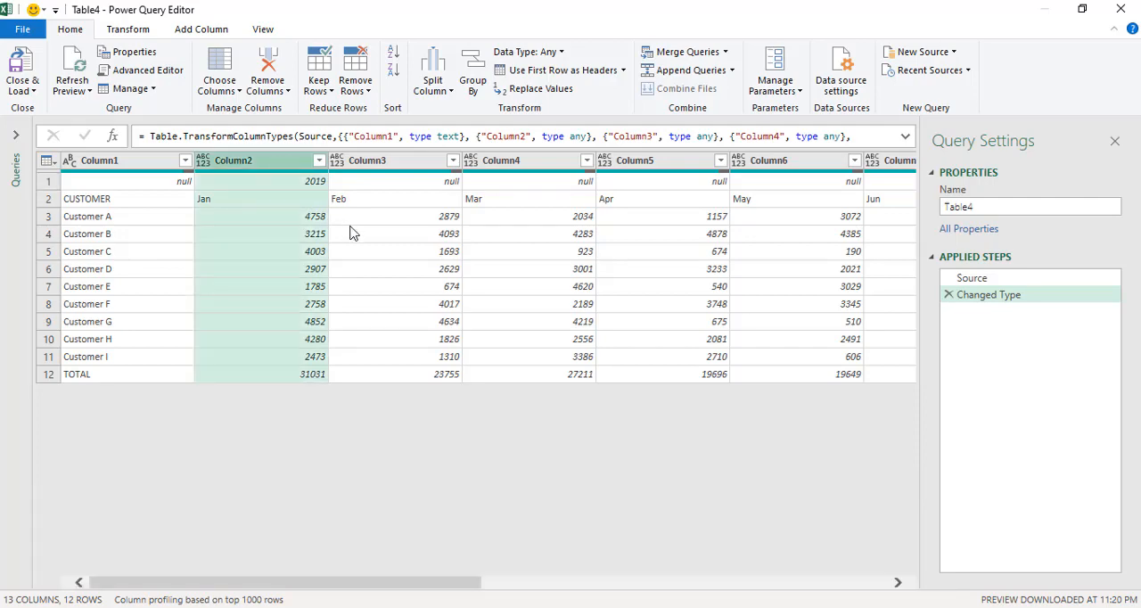
{"action": "left_click_drag", "start_coordinate": [450, 573], "coordinate": [861, 555]}
{"action": "left_click", "coordinate": [846, 161], "text": "shift"}
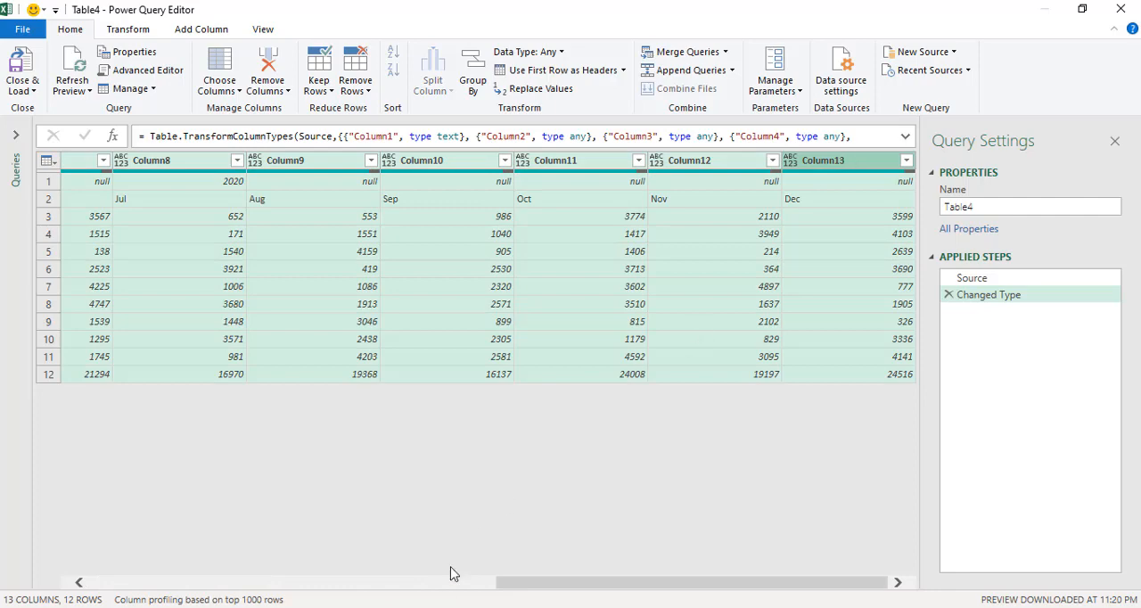
{"action": "left_click", "coordinate": [127, 29]}
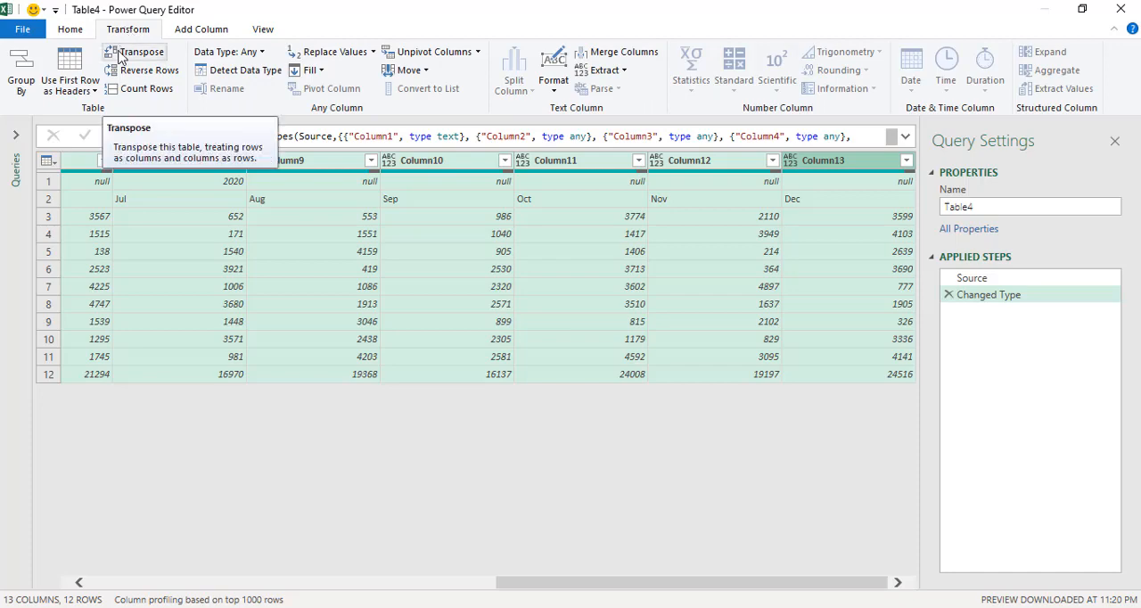
{"action": "left_click", "coordinate": [125, 53]}
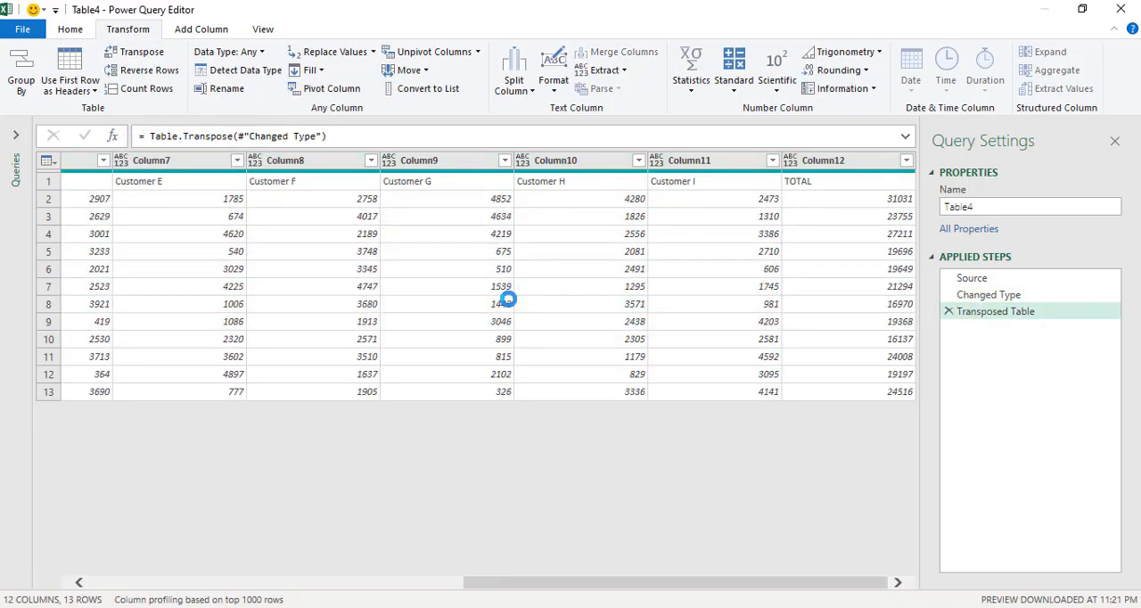
Examine the first column of the transposed table for the year entries and the cells beneath each year.
{"action": "left_click", "coordinate": [427, 587]}
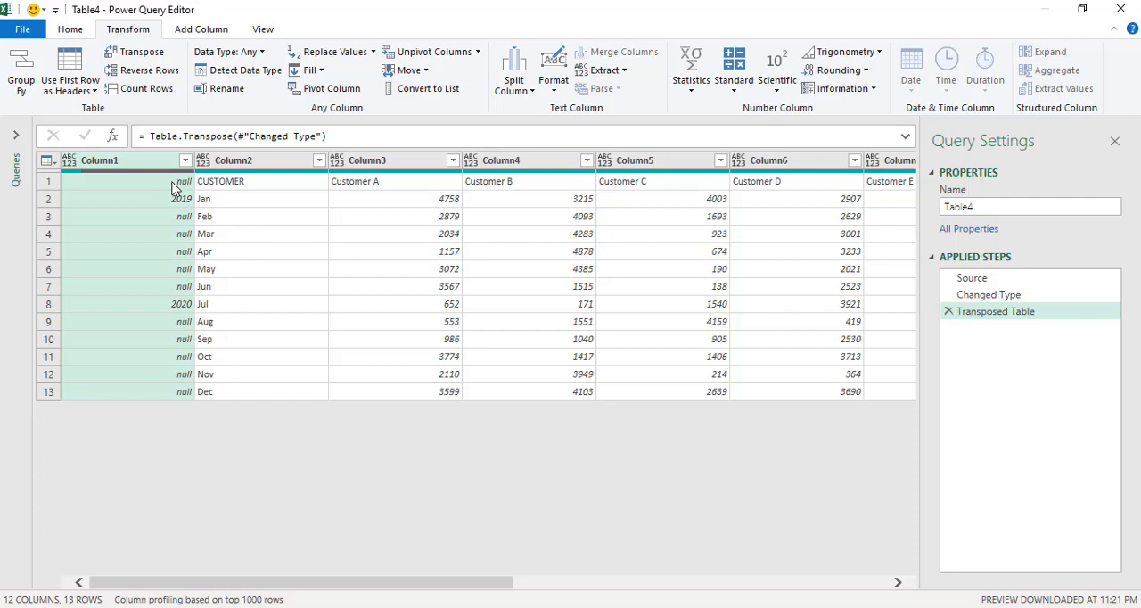
{"action": "left_click", "coordinate": [178, 199]}
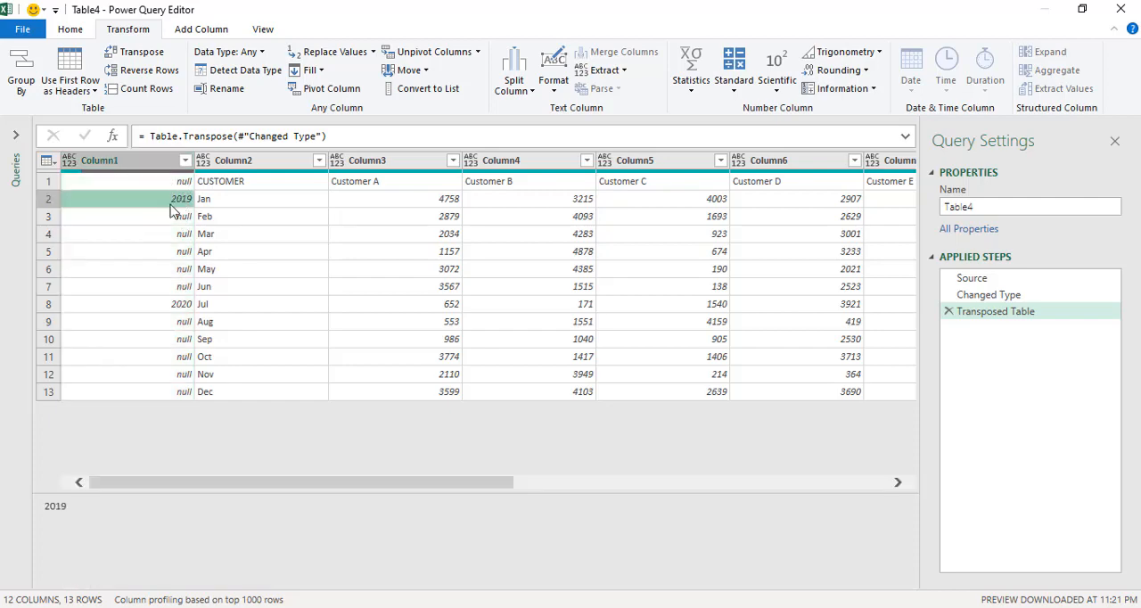
{"action": "left_click", "coordinate": [171, 306]}
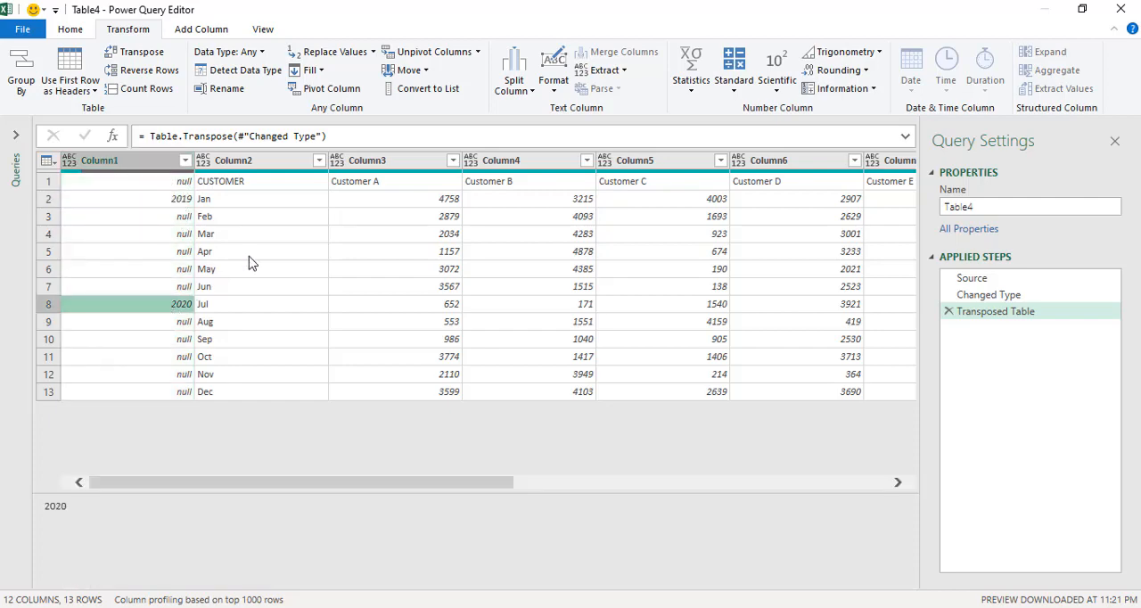
{"action": "left_click", "coordinate": [183, 181]}
{"action": "left_click", "coordinate": [183, 199]}
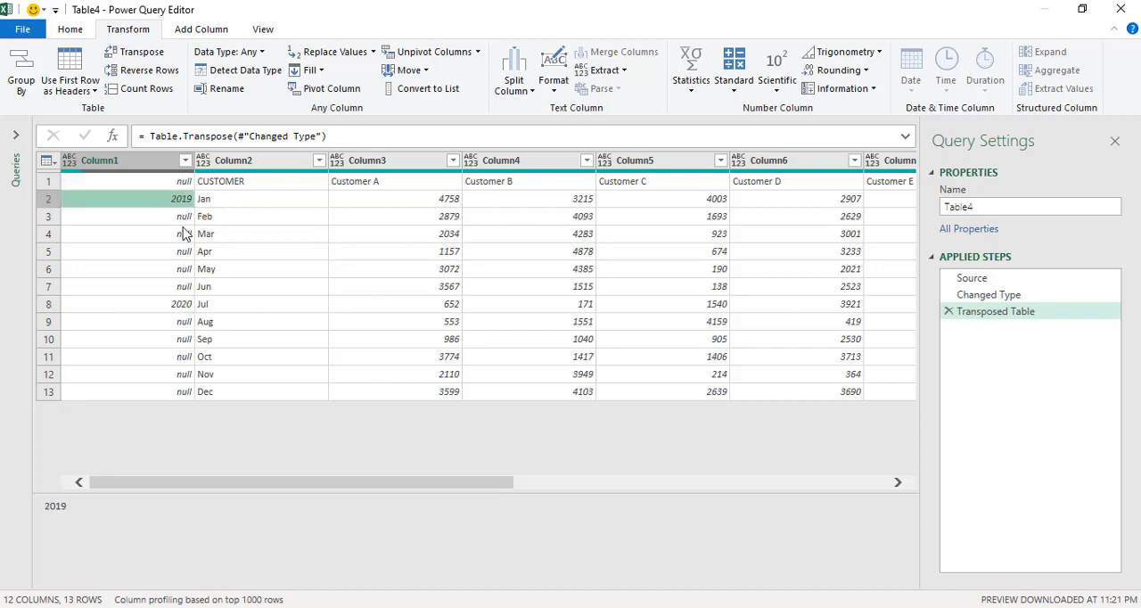
{"action": "left_click", "coordinate": [182, 233]}
{"action": "left_click", "coordinate": [181, 268]}
{"action": "left_click", "coordinate": [182, 305]}
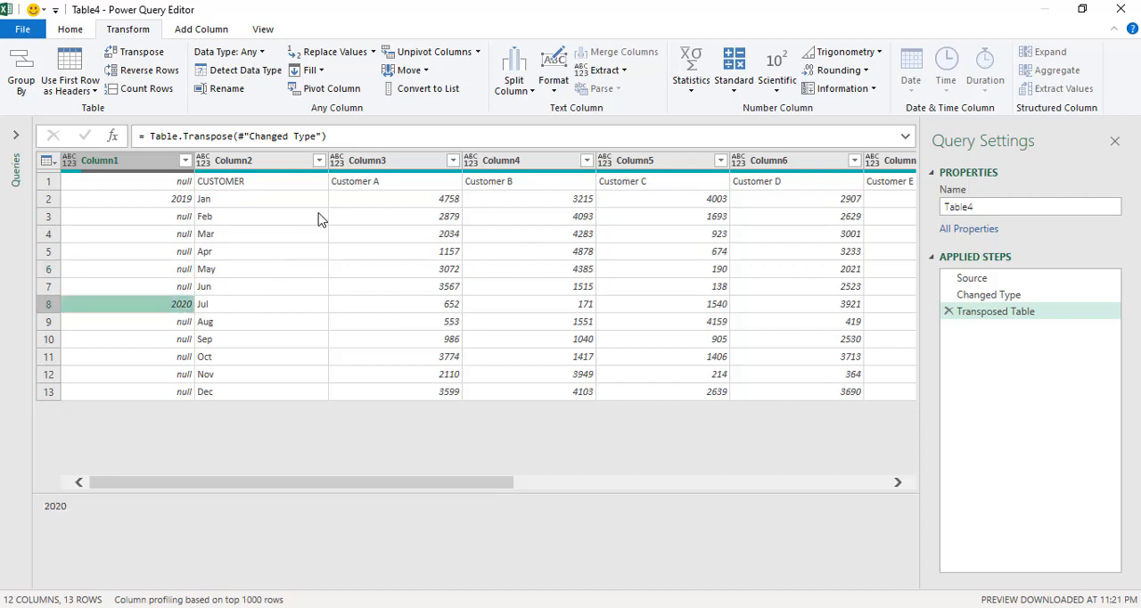
Promote the row containing CUSTOMER and the customer names to column headers.
{"action": "left_click", "coordinate": [295, 189]}
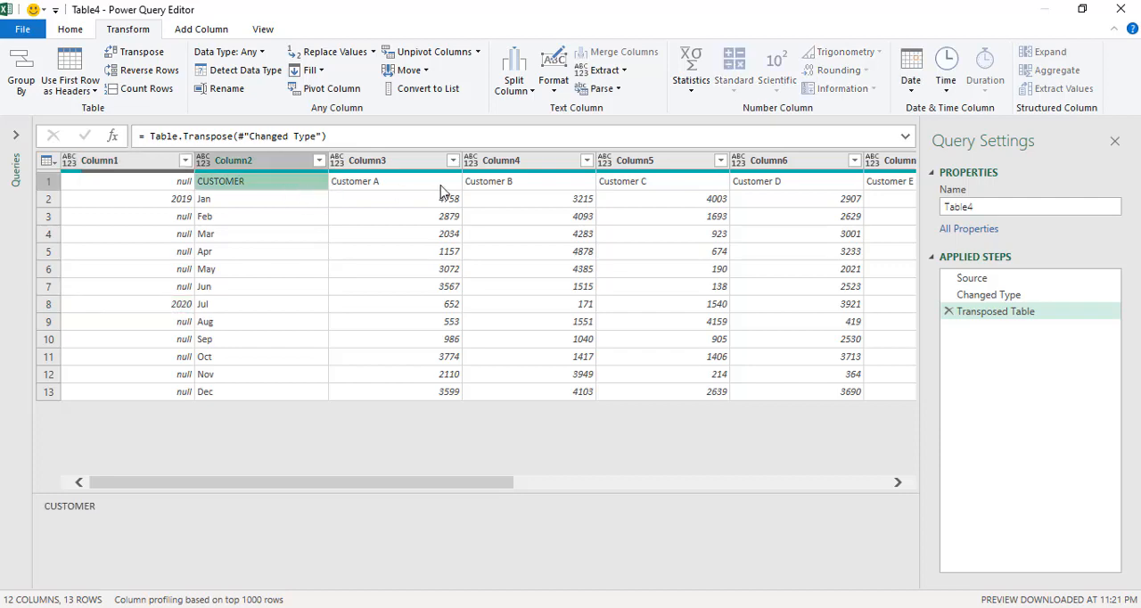
{"action": "left_click", "coordinate": [410, 182]}
{"action": "left_click", "coordinate": [535, 182]}
{"action": "left_click", "coordinate": [682, 183]}
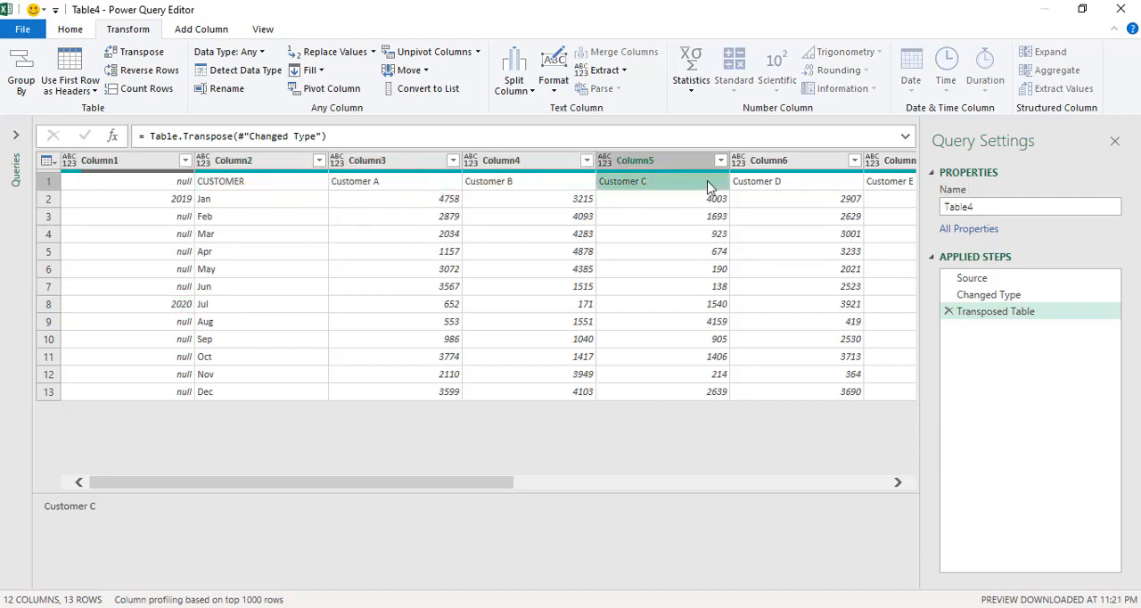
{"action": "left_click", "coordinate": [767, 184]}
{"action": "left_click", "coordinate": [422, 184]}
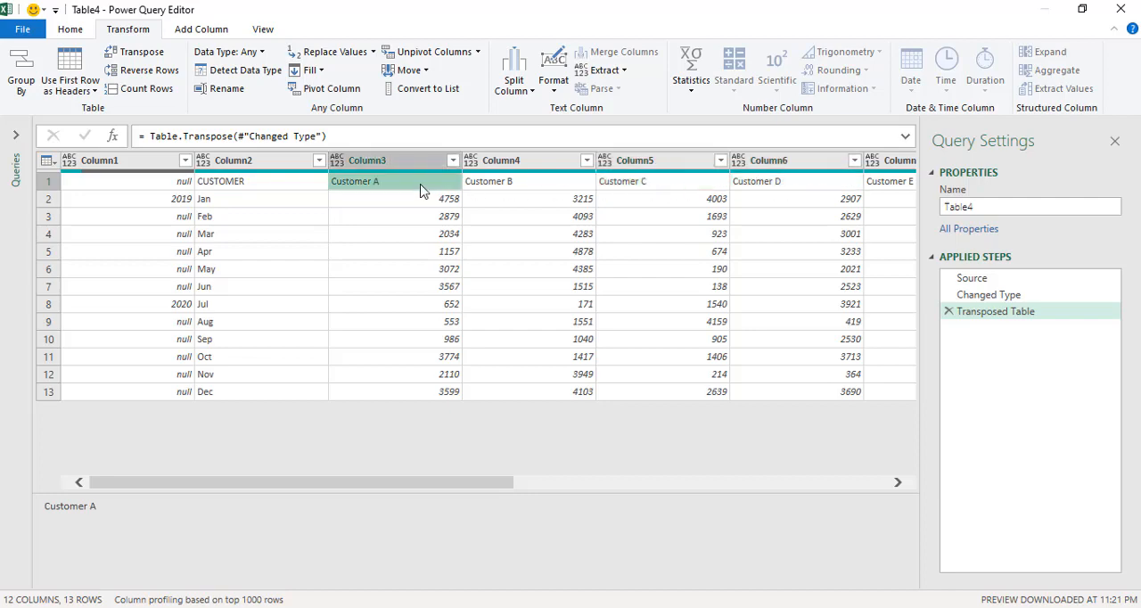
{"action": "left_click", "coordinate": [283, 187]}
{"action": "left_click", "coordinate": [169, 185]}
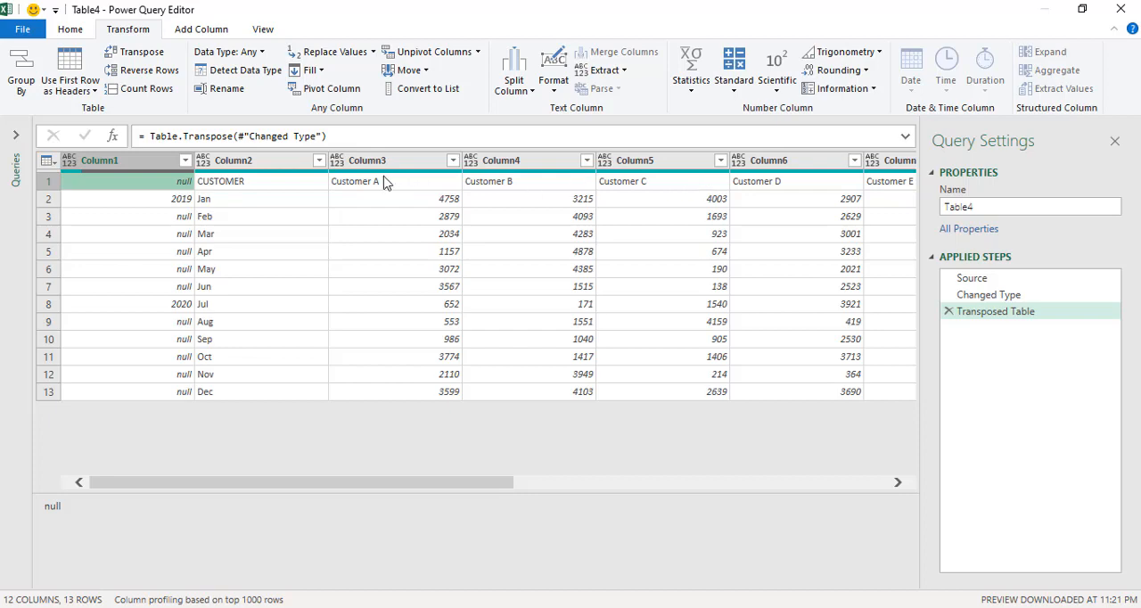
{"action": "left_click", "coordinate": [84, 29]}
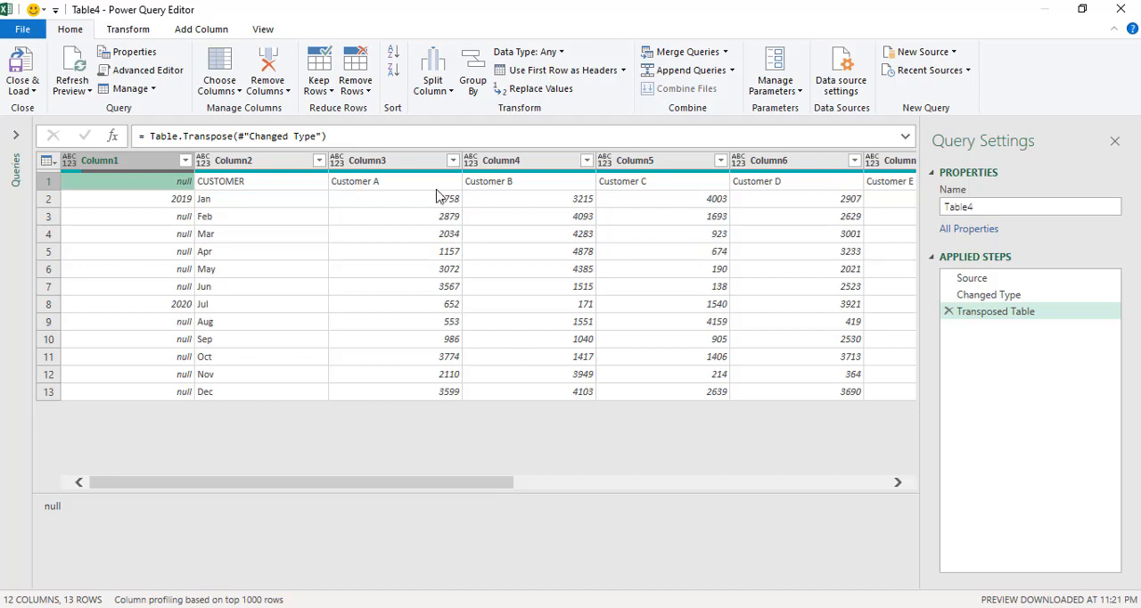
{"action": "left_click", "coordinate": [563, 70]}
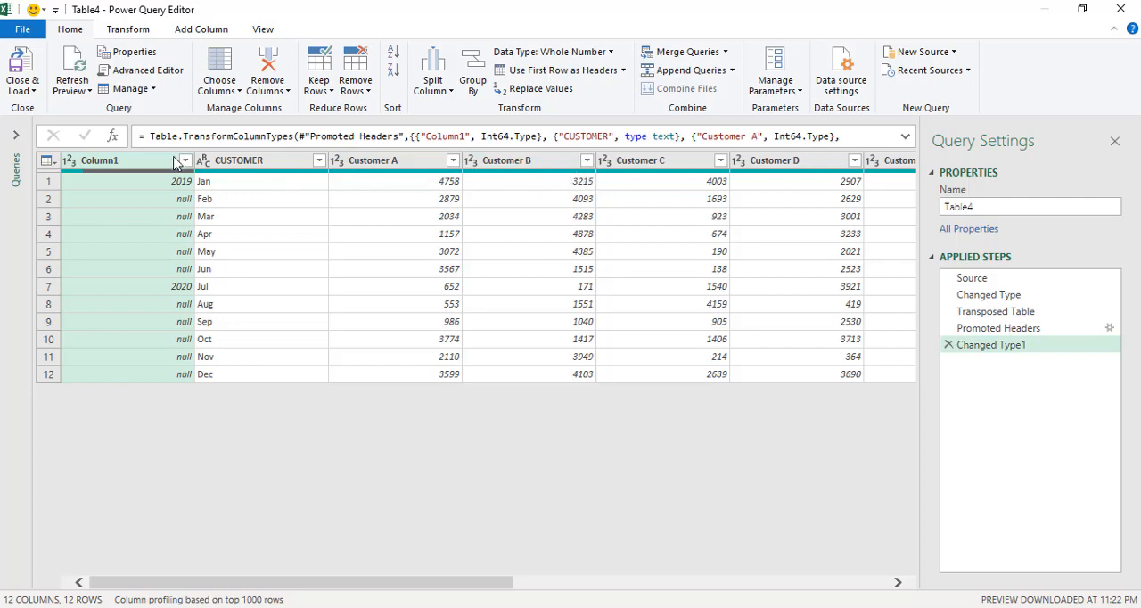
Rename the CUSTOMER column, which holds the month names, to month.
{"action": "left_click", "coordinate": [238, 161]}
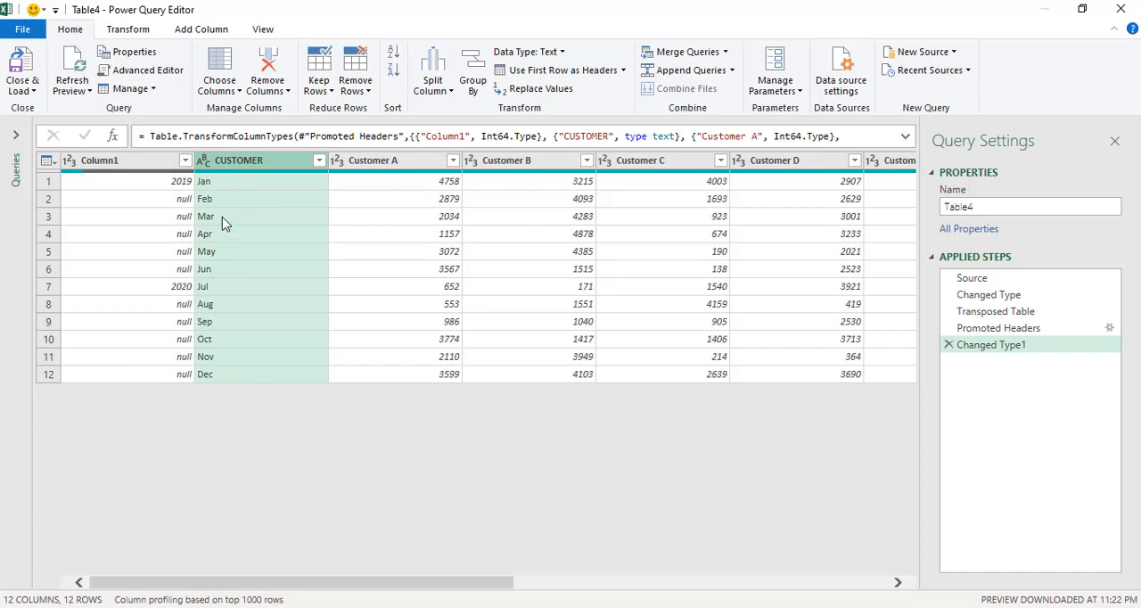
{"action": "double_click", "coordinate": [246, 162]}
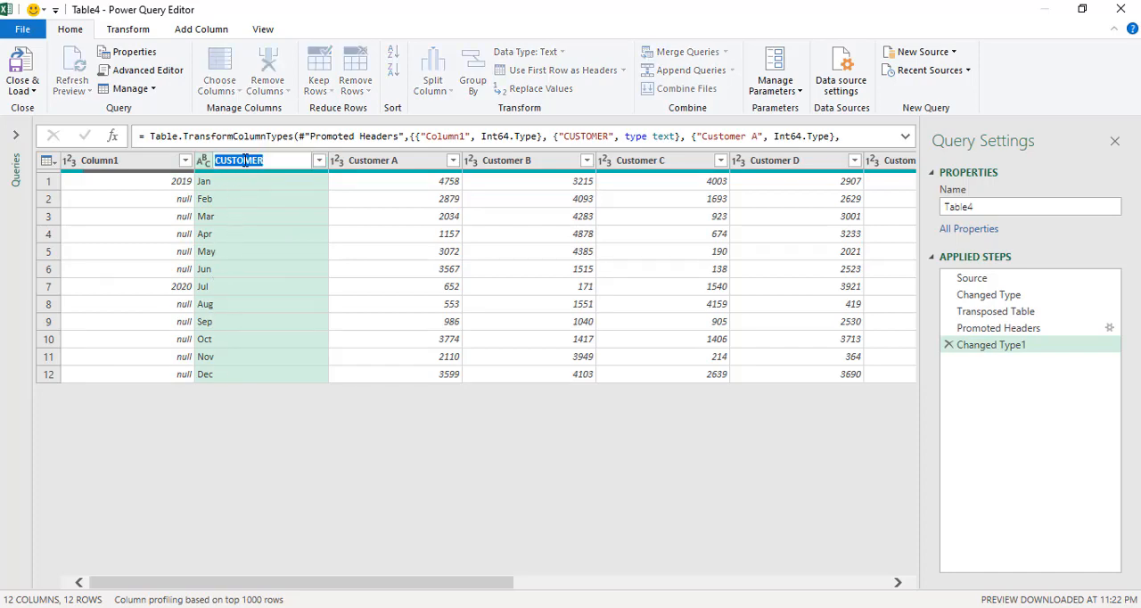
{"action": "type", "text": "month"}
{"action": "key", "text": "Return"}
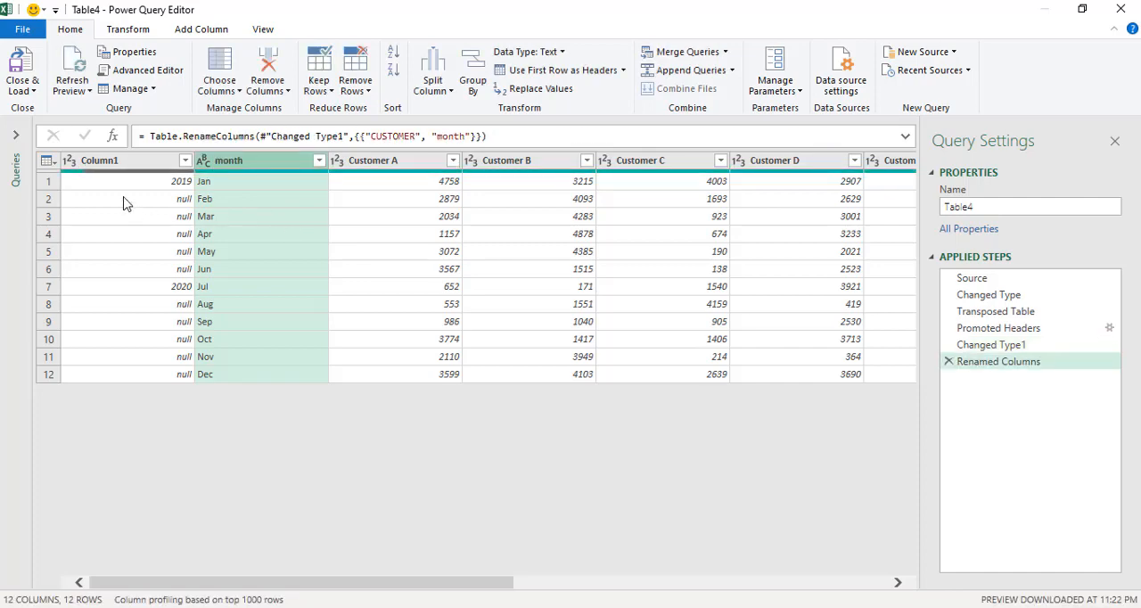
Rename Column1, which holds the years, to year.
{"action": "left_click", "coordinate": [129, 165]}
{"action": "double_click", "coordinate": [131, 163]}
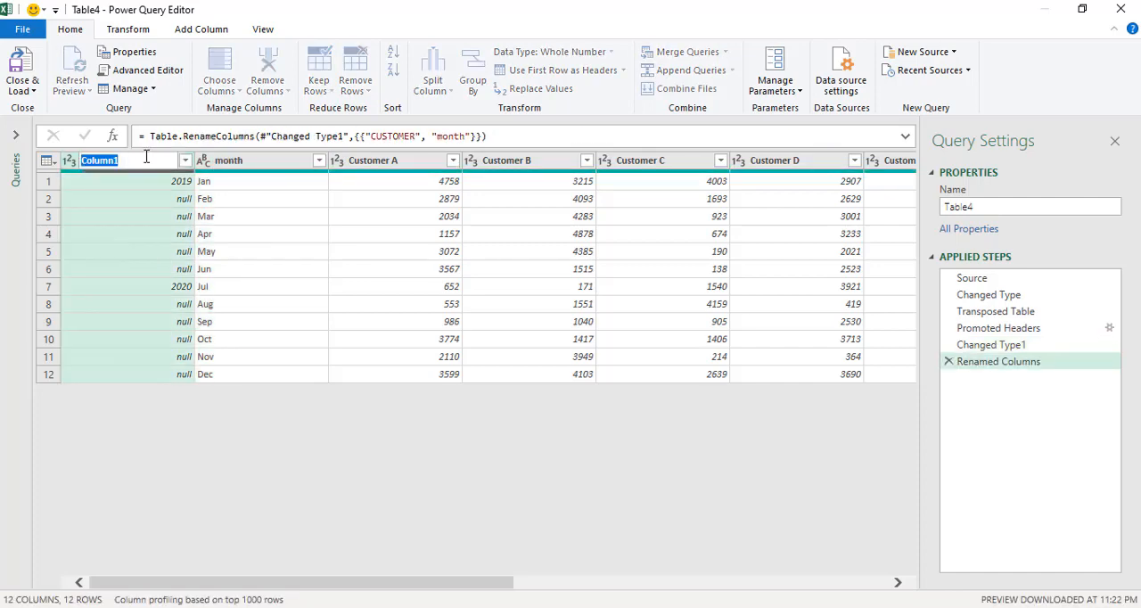
{"action": "type", "text": "year"}
{"action": "key", "text": "Return"}
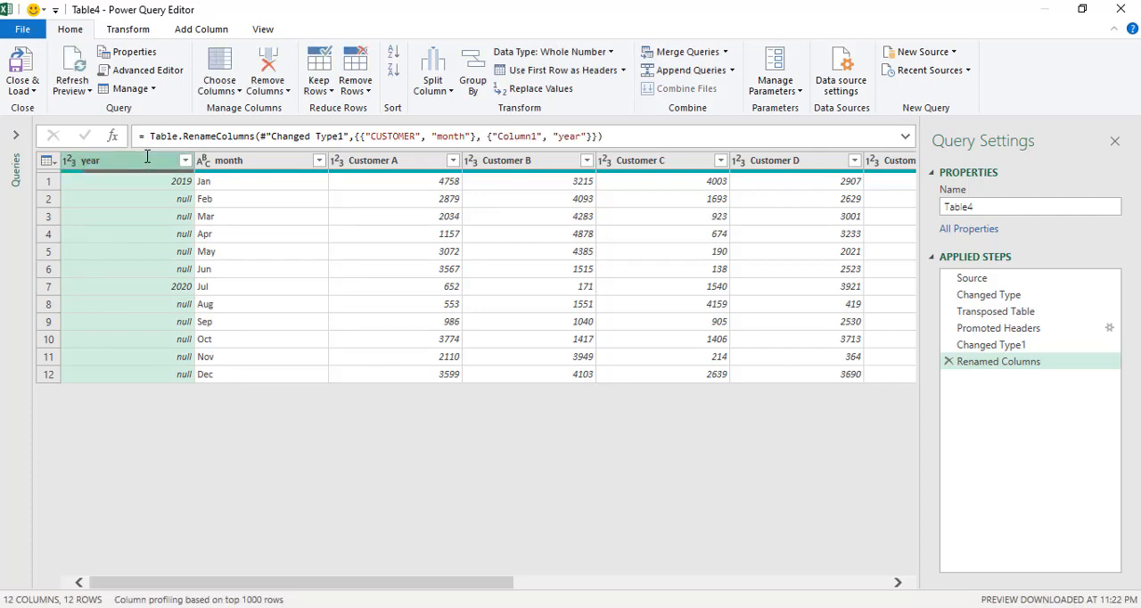
Fill the year values down through the null cells of the year column.
{"action": "left_click", "coordinate": [155, 200]}
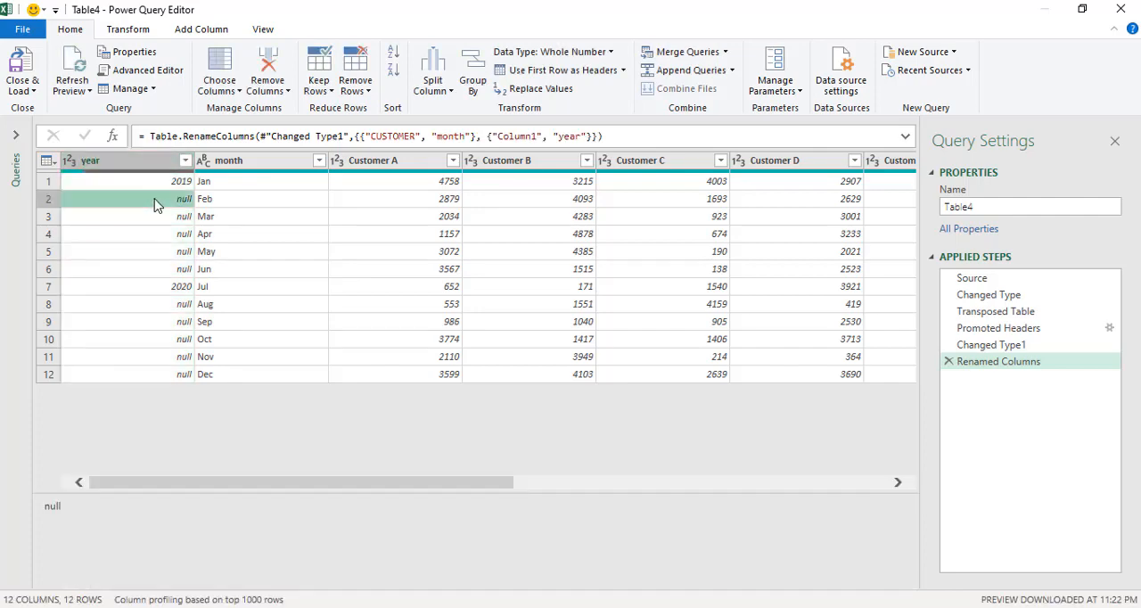
{"action": "left_click", "coordinate": [174, 217]}
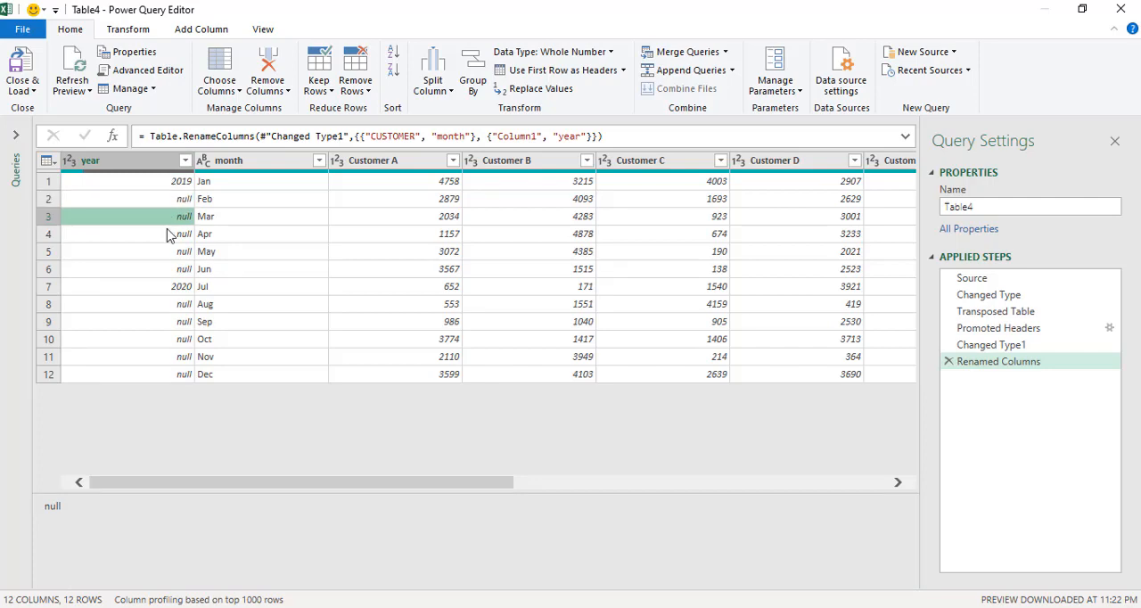
{"action": "left_click", "coordinate": [171, 233]}
{"action": "left_click", "coordinate": [170, 251]}
{"action": "left_click", "coordinate": [169, 269]}
{"action": "left_click", "coordinate": [171, 305]}
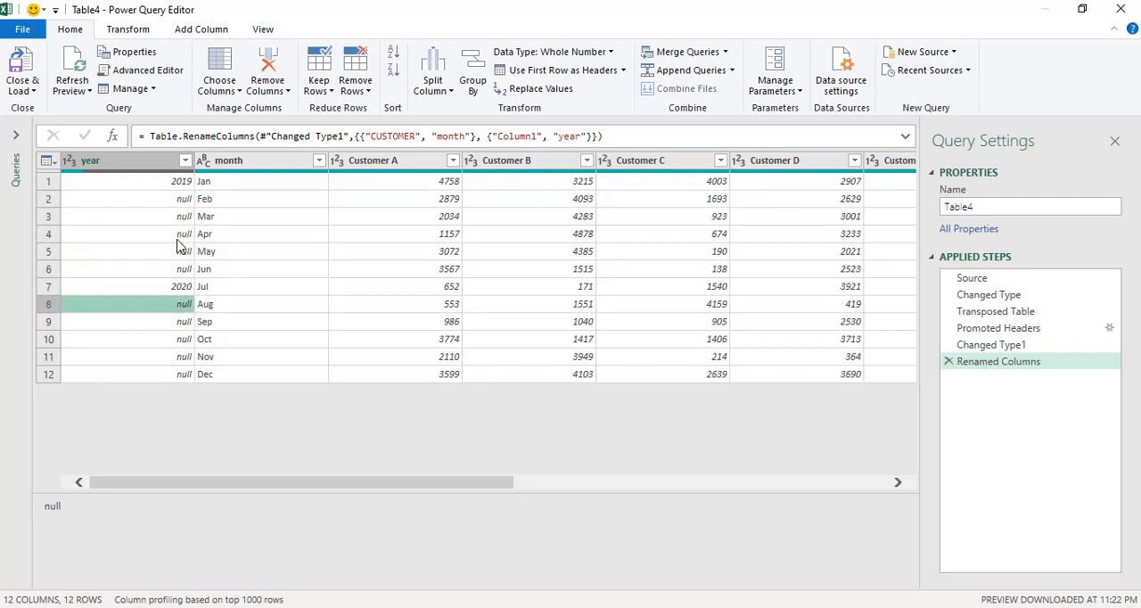
{"action": "left_click", "coordinate": [153, 169]}
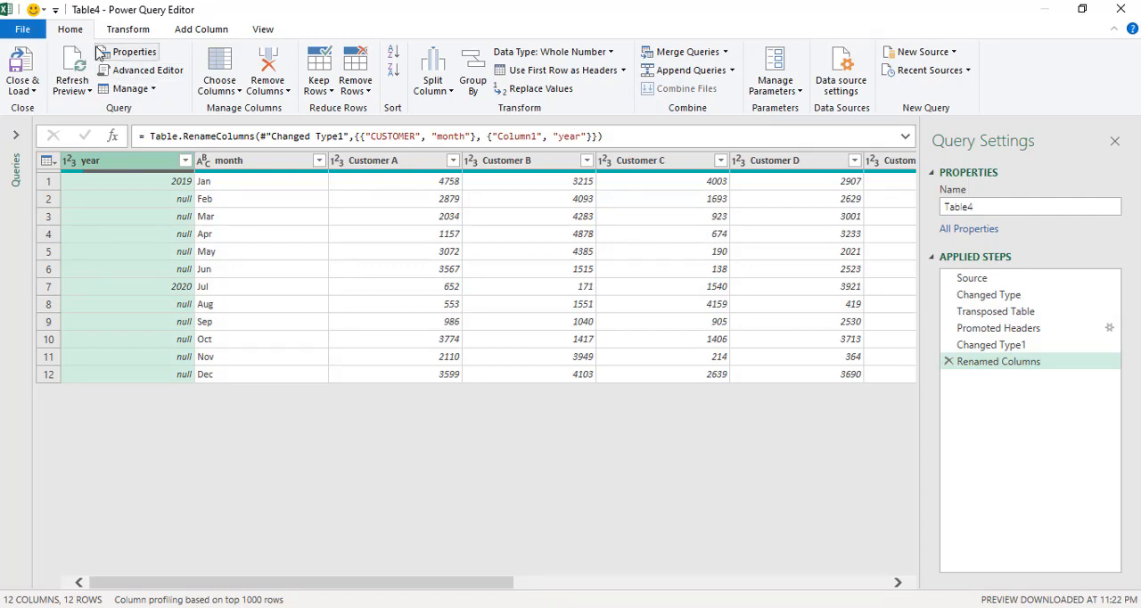
{"action": "left_click", "coordinate": [121, 30]}
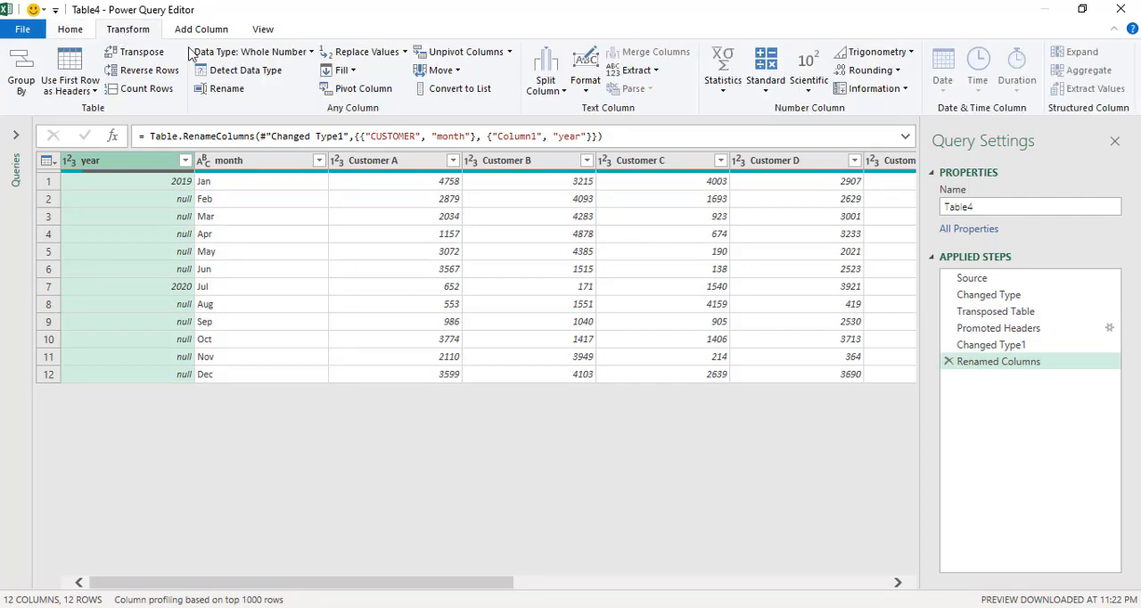
{"action": "left_click", "coordinate": [344, 72]}
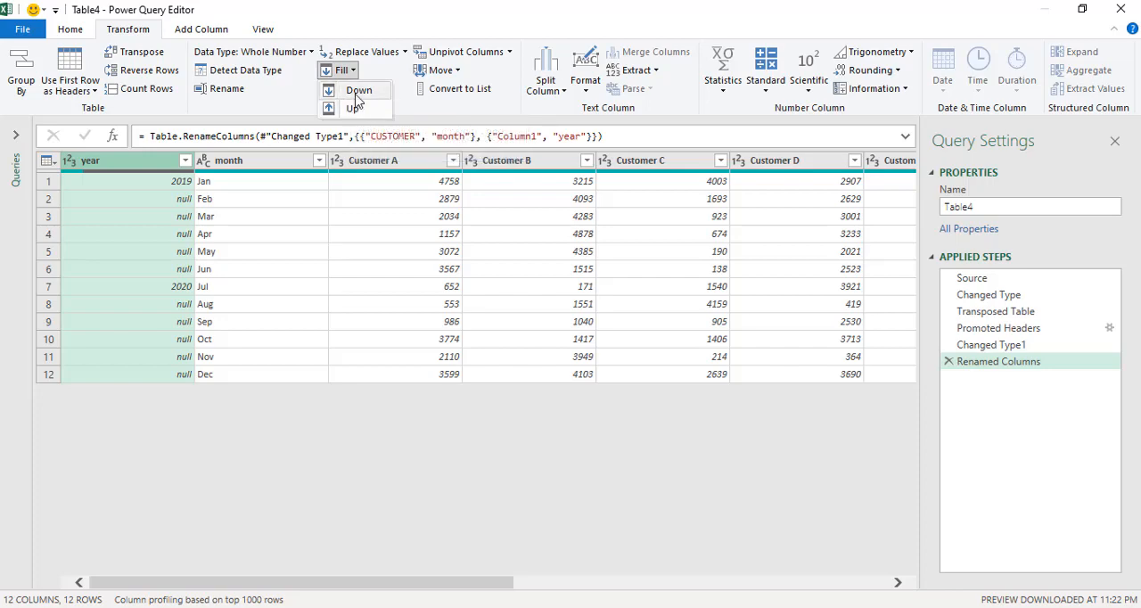
{"action": "left_click", "coordinate": [357, 93]}
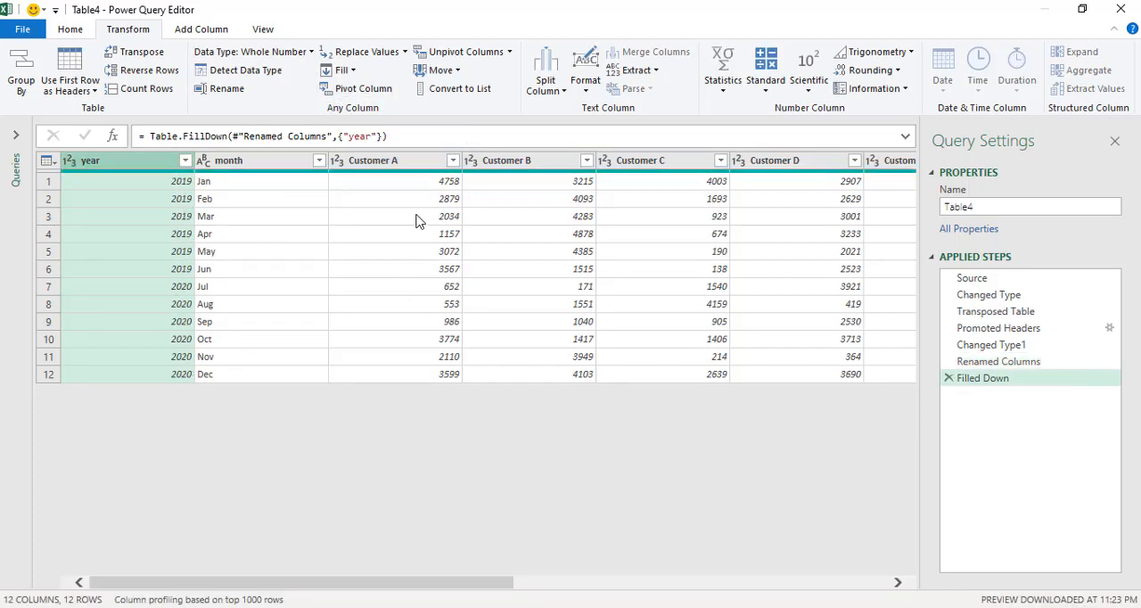
Remove the TOTAL column that follows the Customer I column.
{"action": "left_click", "coordinate": [406, 169]}
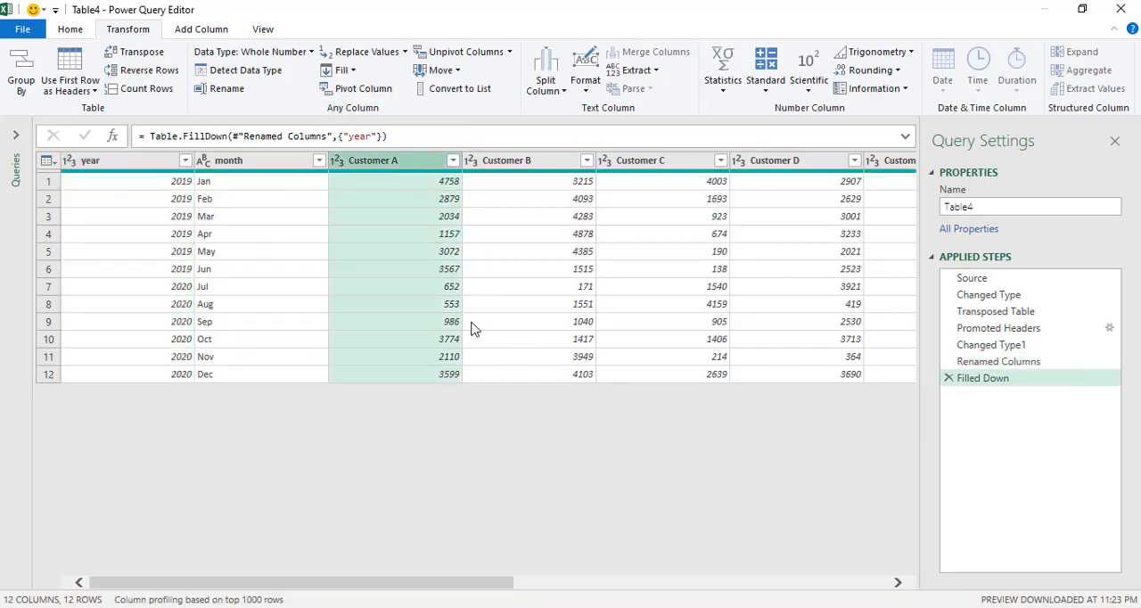
{"action": "left_click_drag", "start_coordinate": [466, 582], "coordinate": [876, 570]}
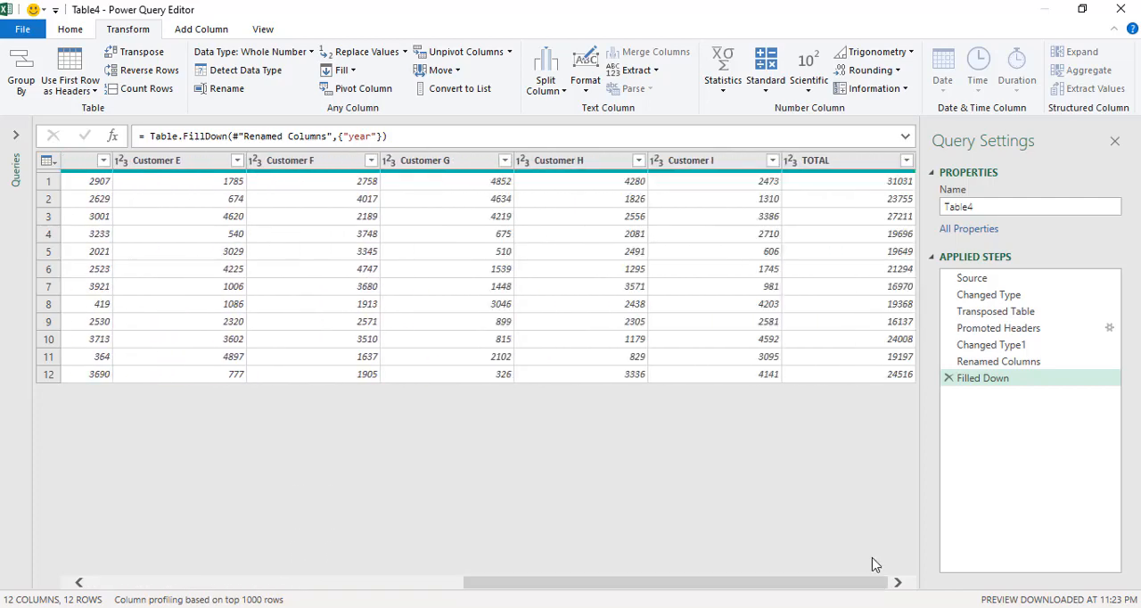
{"action": "left_click", "coordinate": [722, 169], "text": "shift"}
{"action": "left_click", "coordinate": [831, 170]}
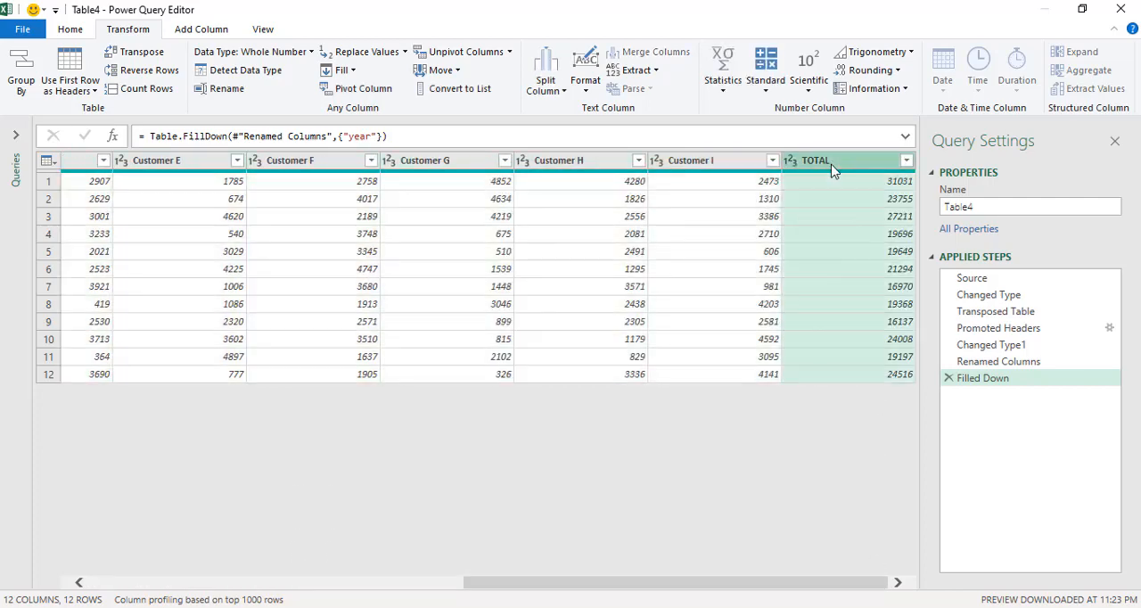
{"action": "right_click", "coordinate": [830, 170]}
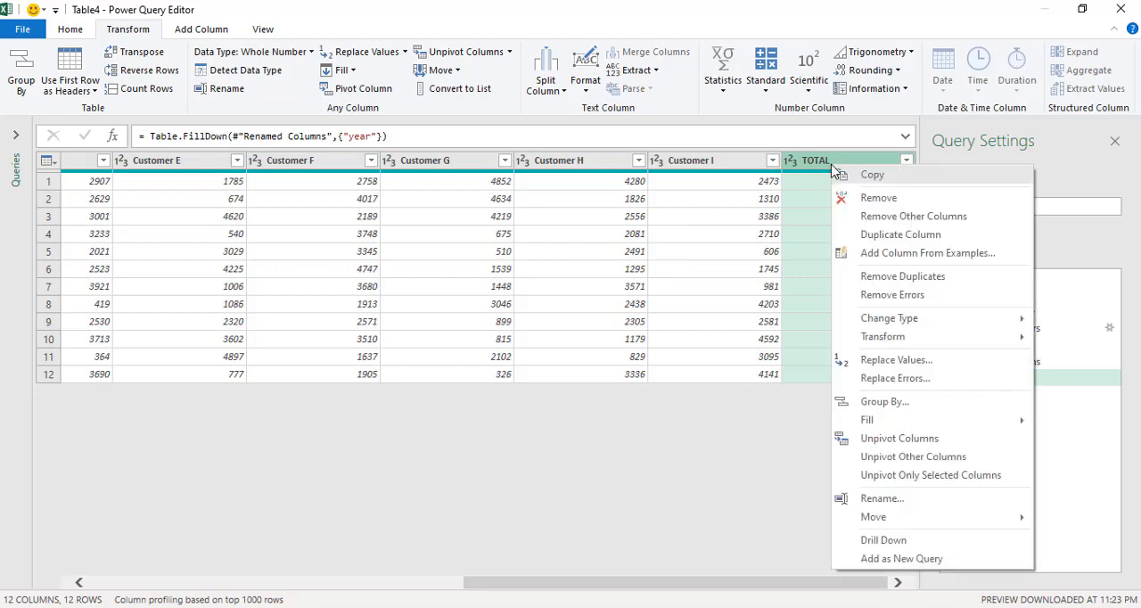
{"action": "left_click", "coordinate": [881, 196]}
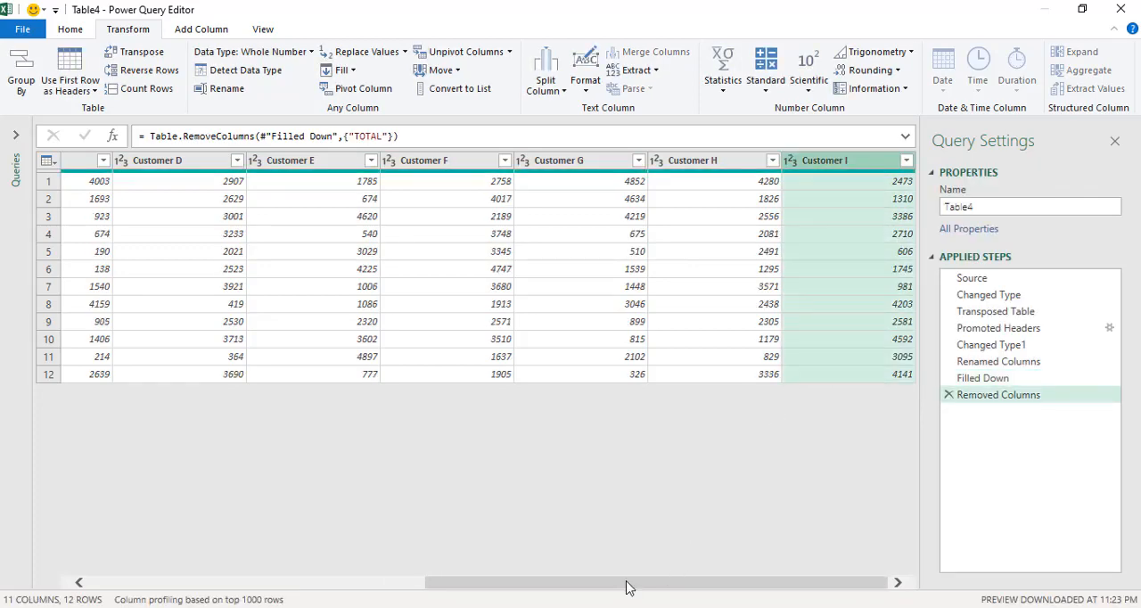
Unpivot the columns from Customer A through Customer I, keeping year and month as they are.
{"action": "left_click_drag", "start_coordinate": [624, 585], "coordinate": [296, 582]}
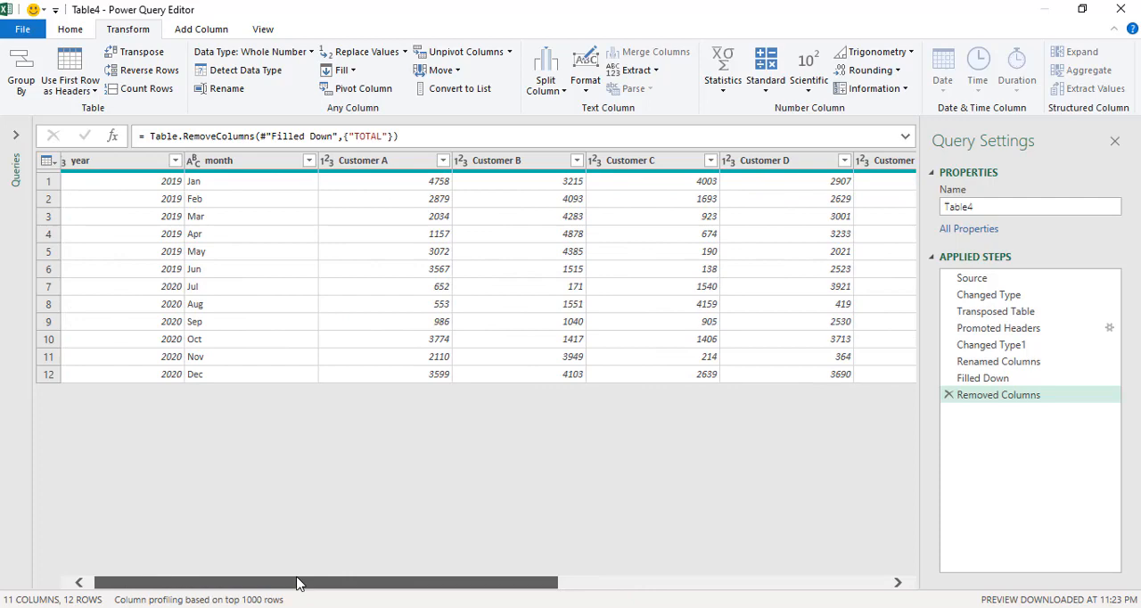
{"action": "left_click", "coordinate": [367, 169]}
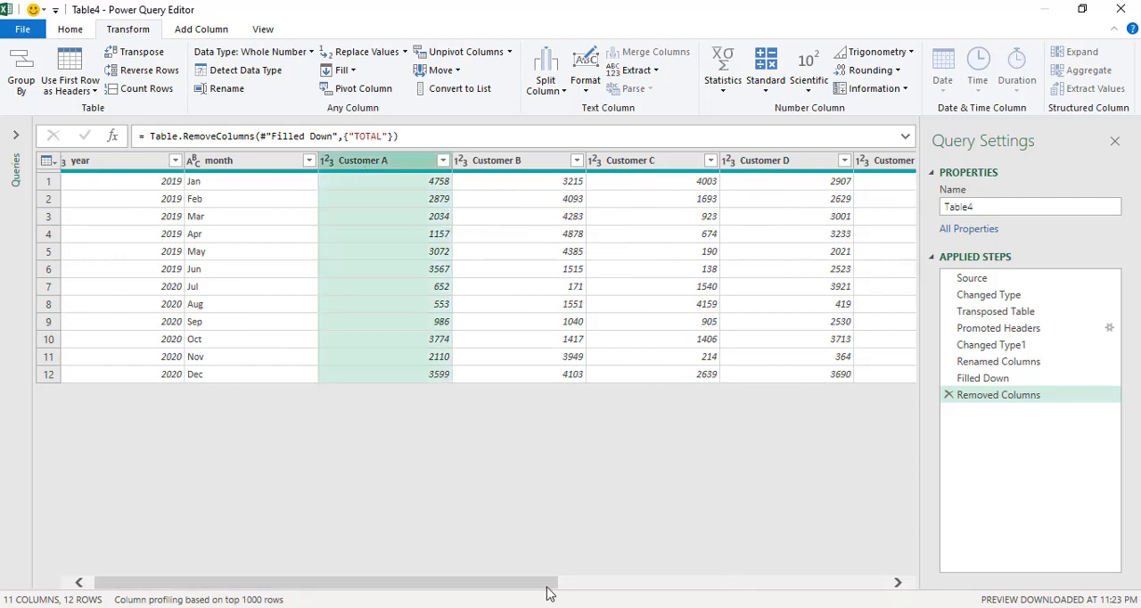
{"action": "left_click_drag", "start_coordinate": [547, 584], "coordinate": [912, 586]}
{"action": "left_click", "coordinate": [825, 161], "text": "shift"}
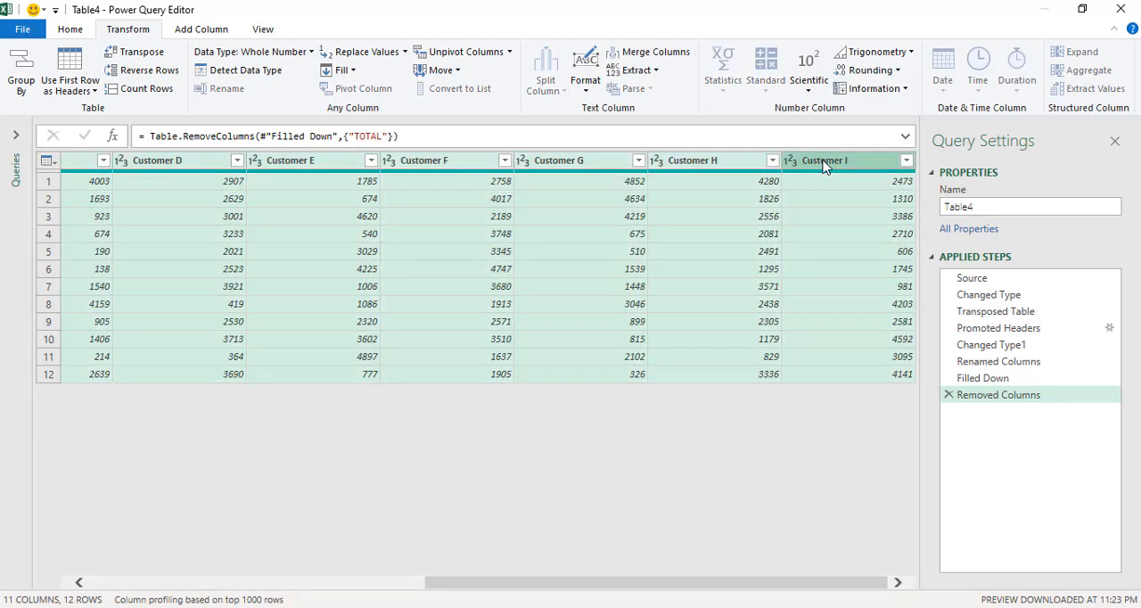
{"action": "right_click", "coordinate": [826, 163]}
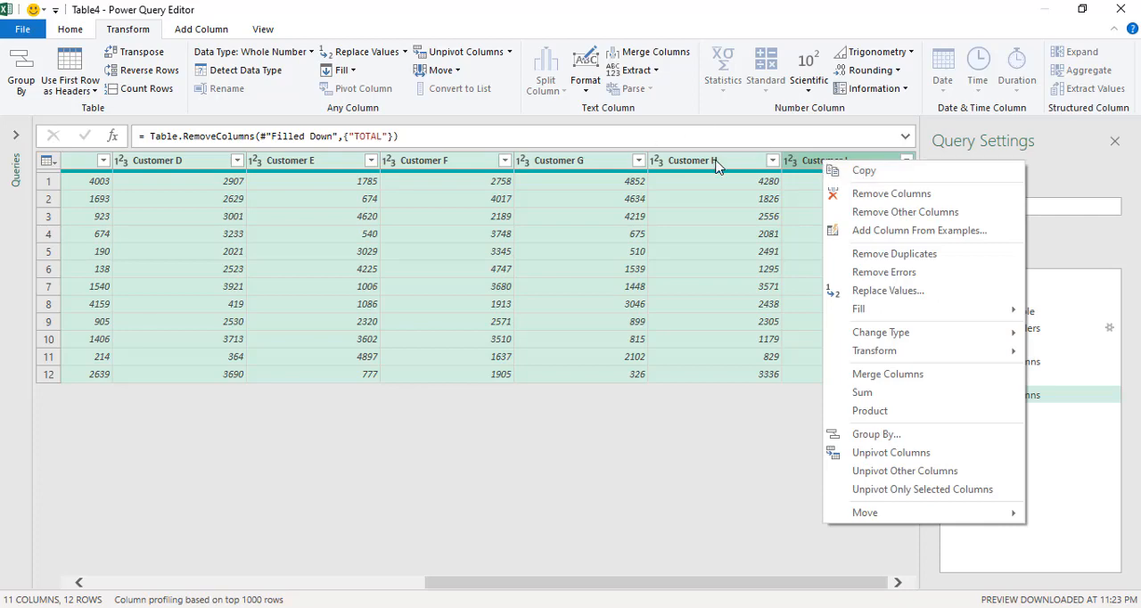
{"action": "left_click", "coordinate": [436, 53]}
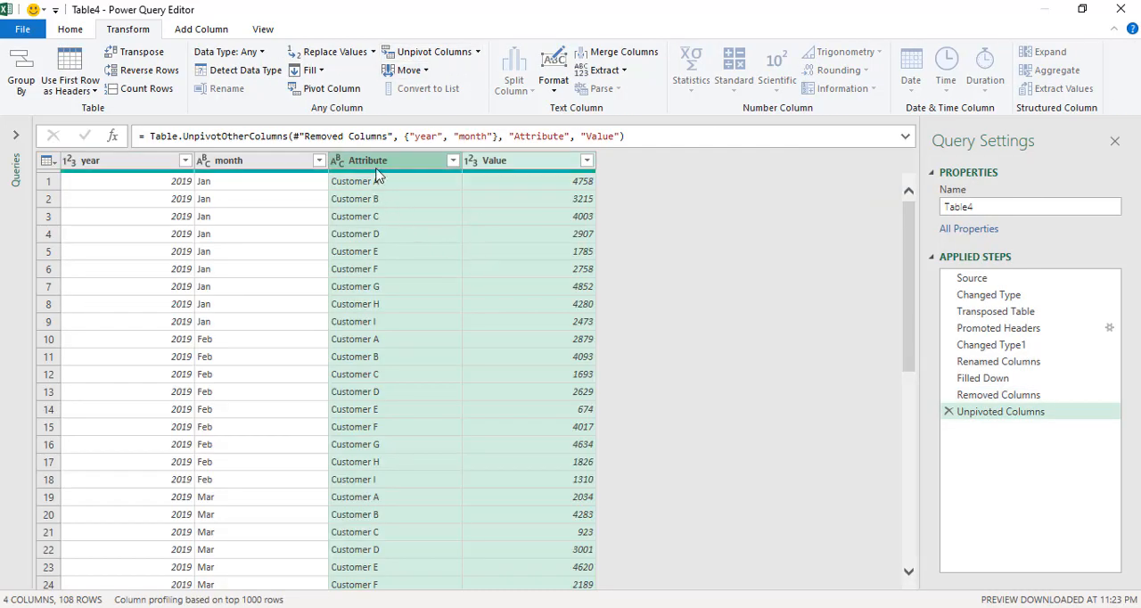
Rename the Attribute column to Customers and the Value column to Amounts.
{"action": "double_click", "coordinate": [408, 161]}
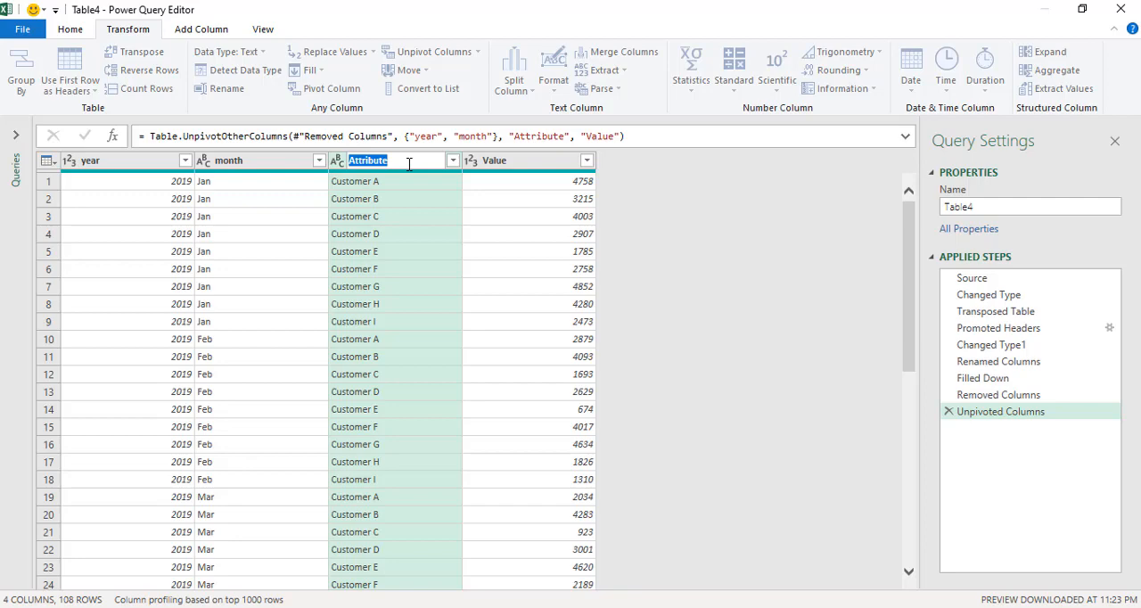
{"action": "type", "text": "Customers"}
{"action": "key", "text": "Return"}
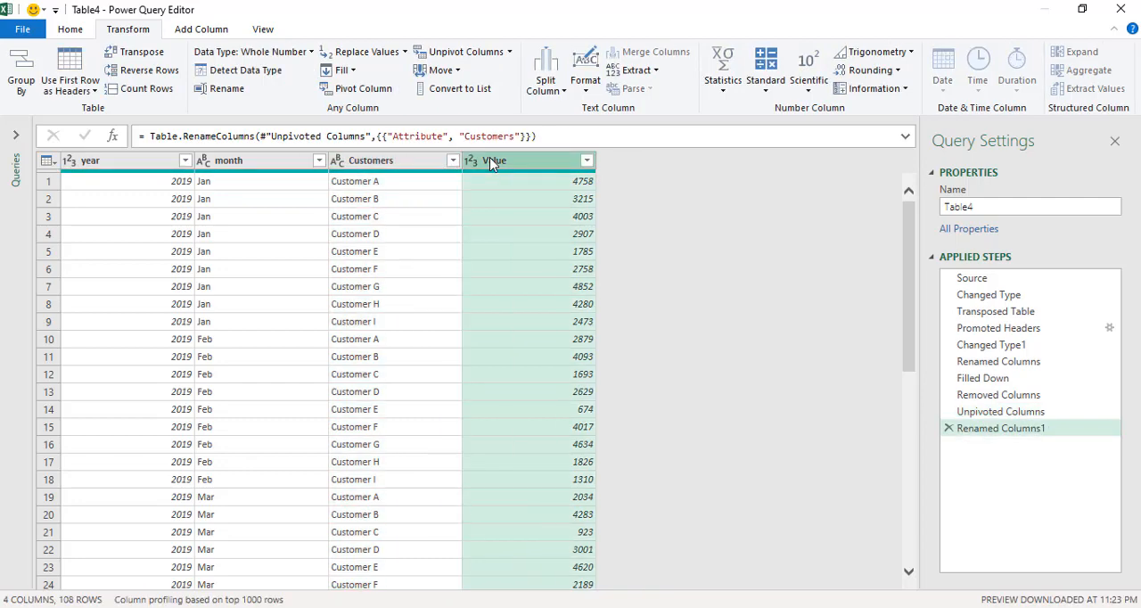
{"action": "double_click", "coordinate": [491, 164]}
{"action": "type", "text": "Amounts"}
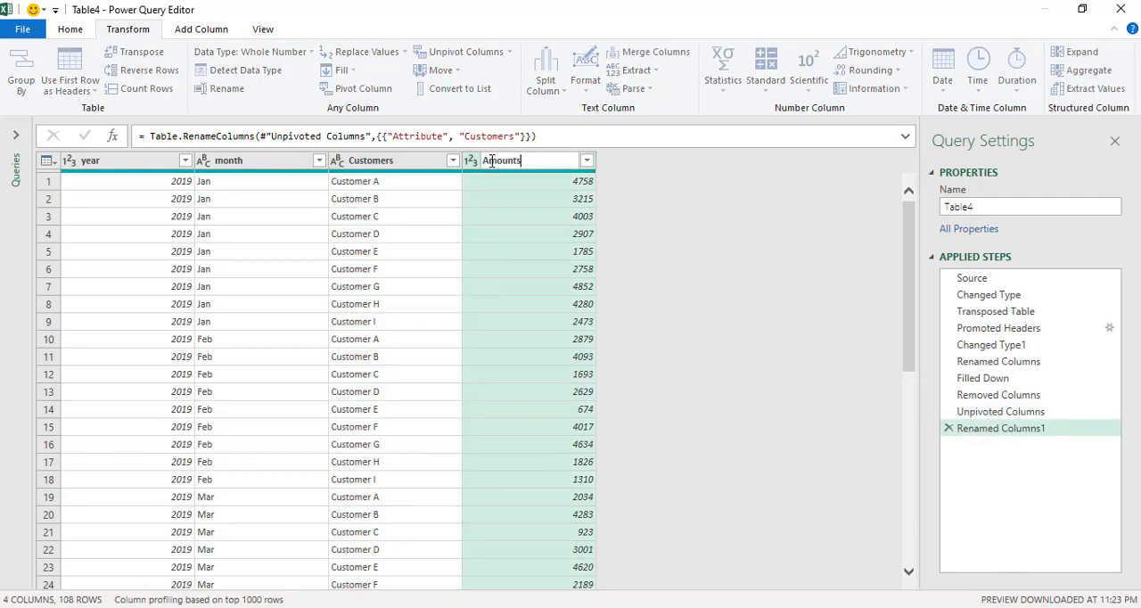
{"action": "key", "text": "Return"}
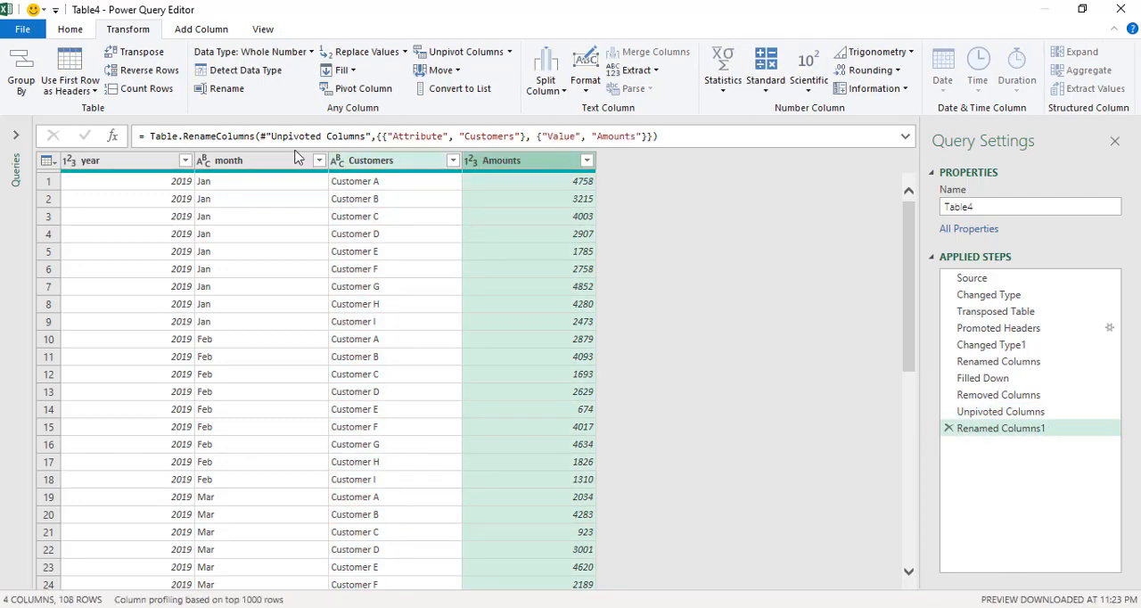
Close the query editor and load the Table4 query result into the workbook.
{"action": "left_click", "coordinate": [75, 32]}
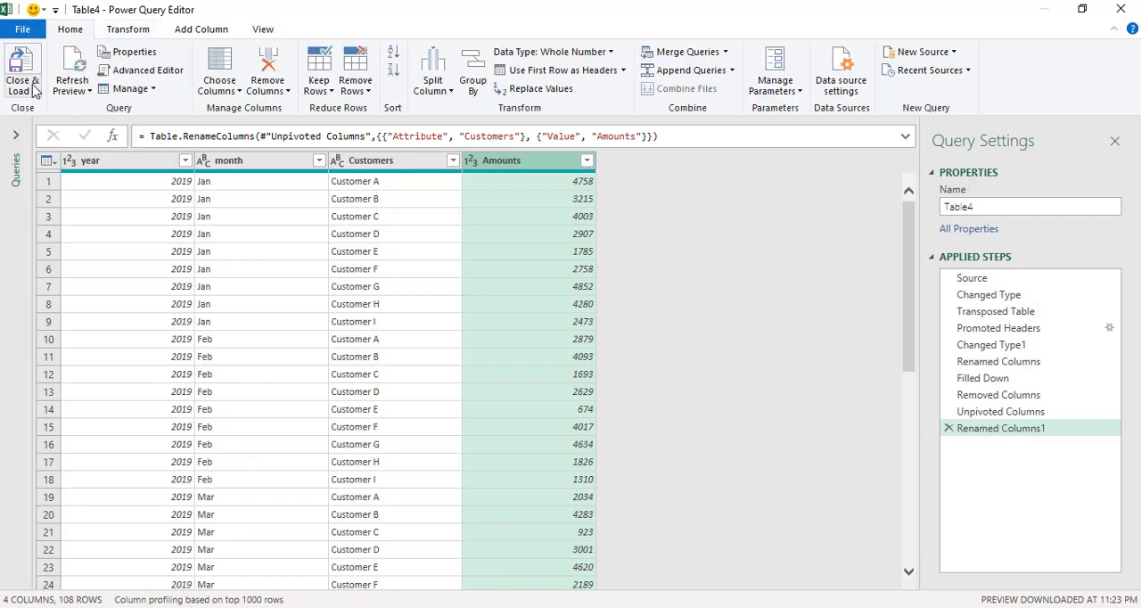
{"action": "left_click", "coordinate": [33, 91]}
{"action": "left_click", "coordinate": [22, 108]}
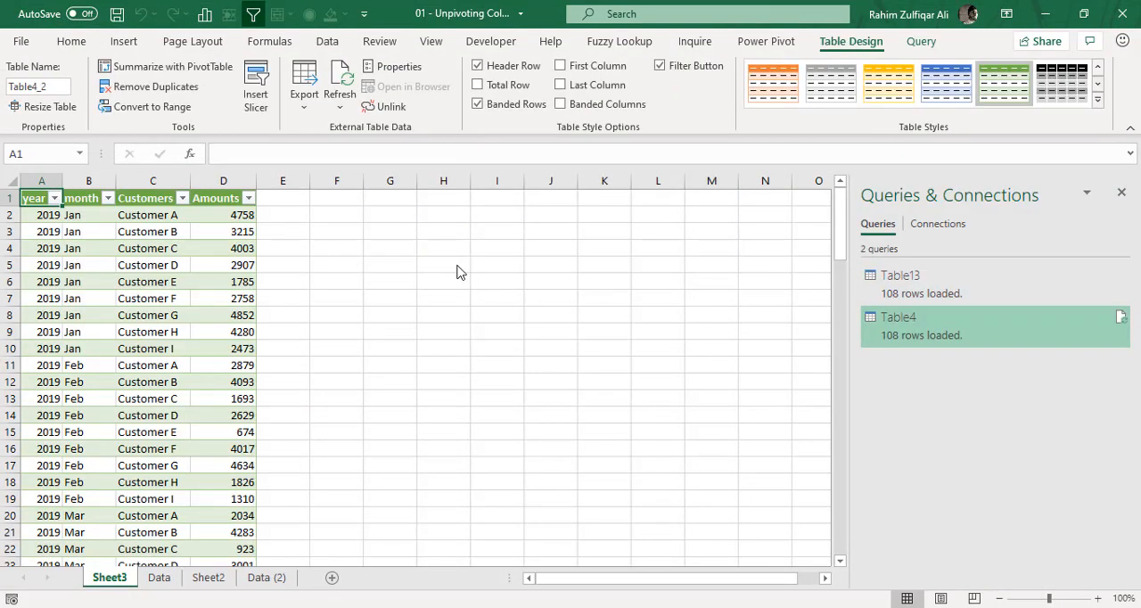
Review the loaded year, month, Customers and Amounts table down to its last rows.
{"action": "left_click", "coordinate": [226, 230]}
{"action": "scroll", "coordinate": [215, 321], "scroll_direction": "down", "scroll_amount": 20}
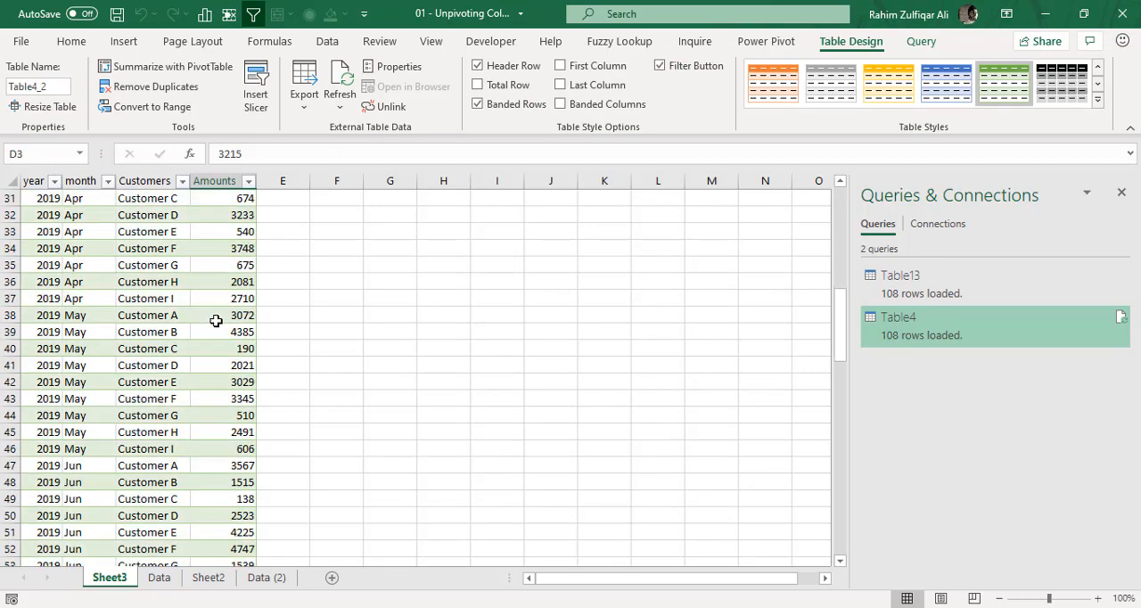
{"action": "scroll", "coordinate": [216, 321], "scroll_direction": "down", "scroll_amount": 11}
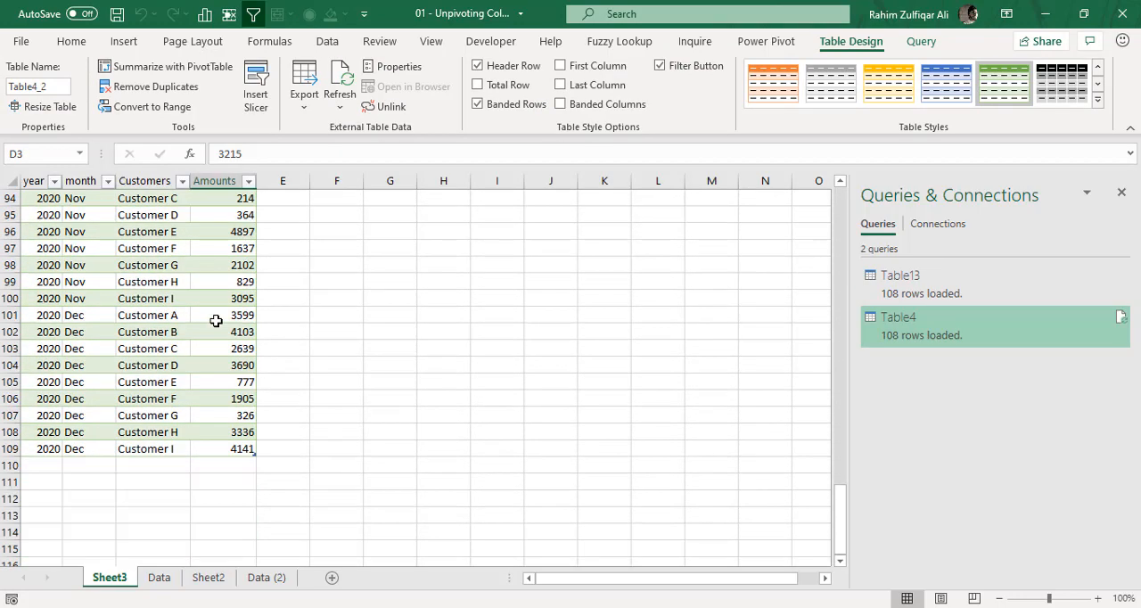
{"action": "scroll", "coordinate": [215, 320], "scroll_direction": "up", "scroll_amount": 20}
{"action": "scroll", "coordinate": [215, 321], "scroll_direction": "up", "scroll_amount": 5}
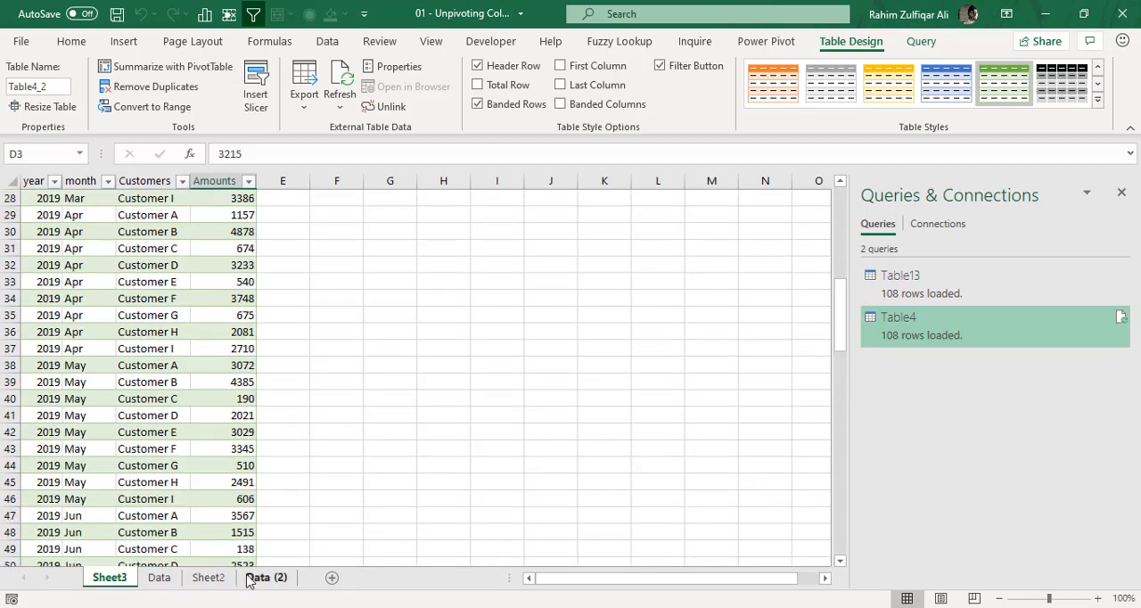
Compare the source tables on the Data and Data (2) sheets with the unpivoted table on Sheet3.
{"action": "left_click", "coordinate": [259, 577]}
{"action": "left_click", "coordinate": [266, 268]}
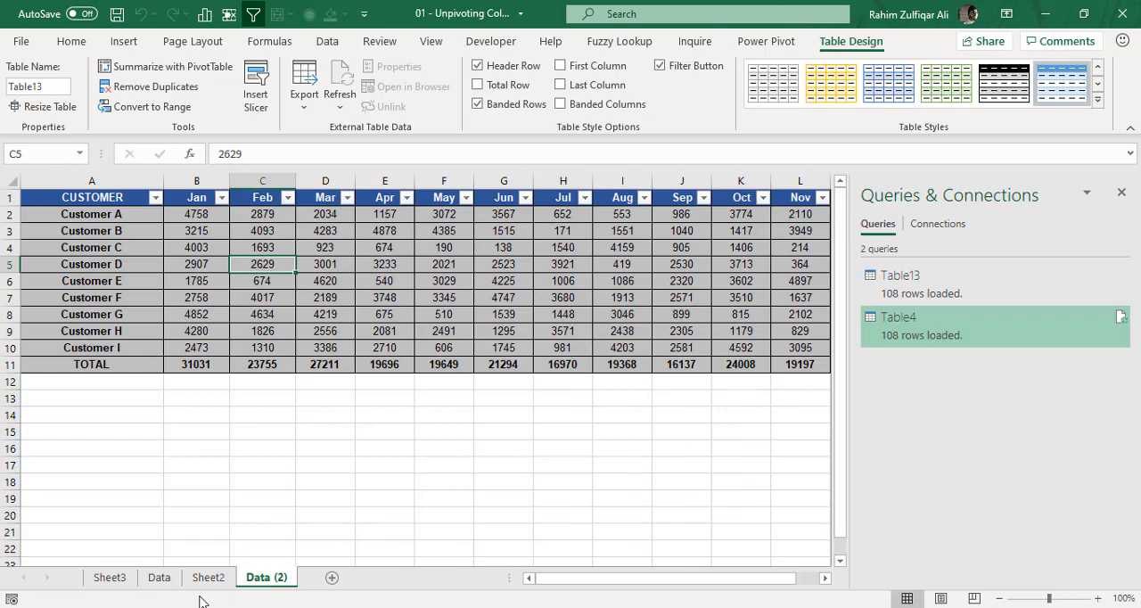
{"action": "left_click", "coordinate": [168, 582]}
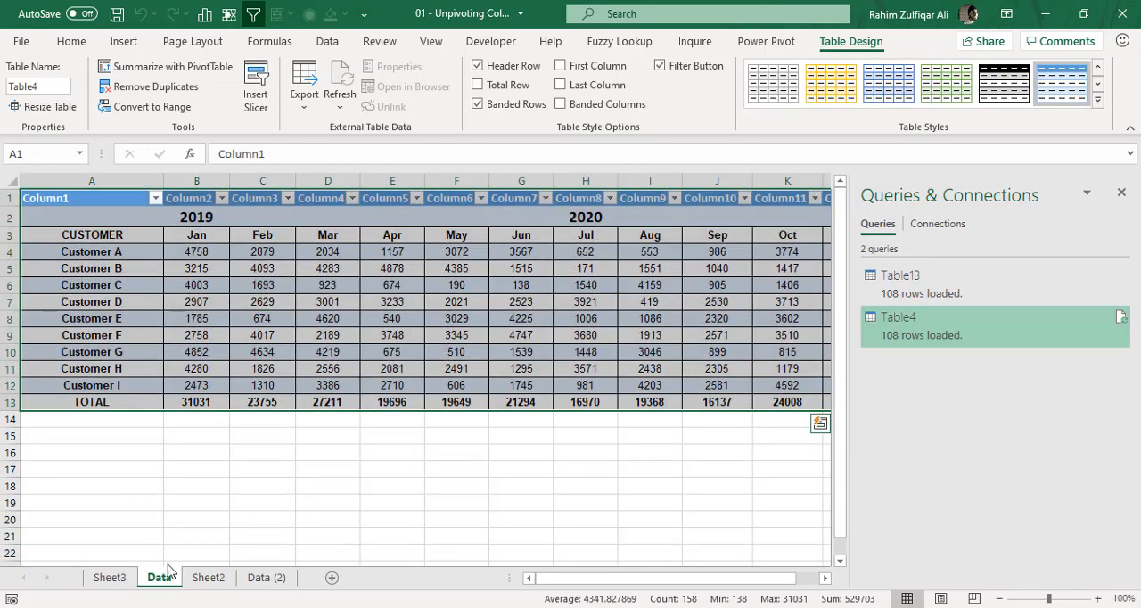
{"action": "left_click", "coordinate": [372, 340]}
{"action": "left_click", "coordinate": [267, 576]}
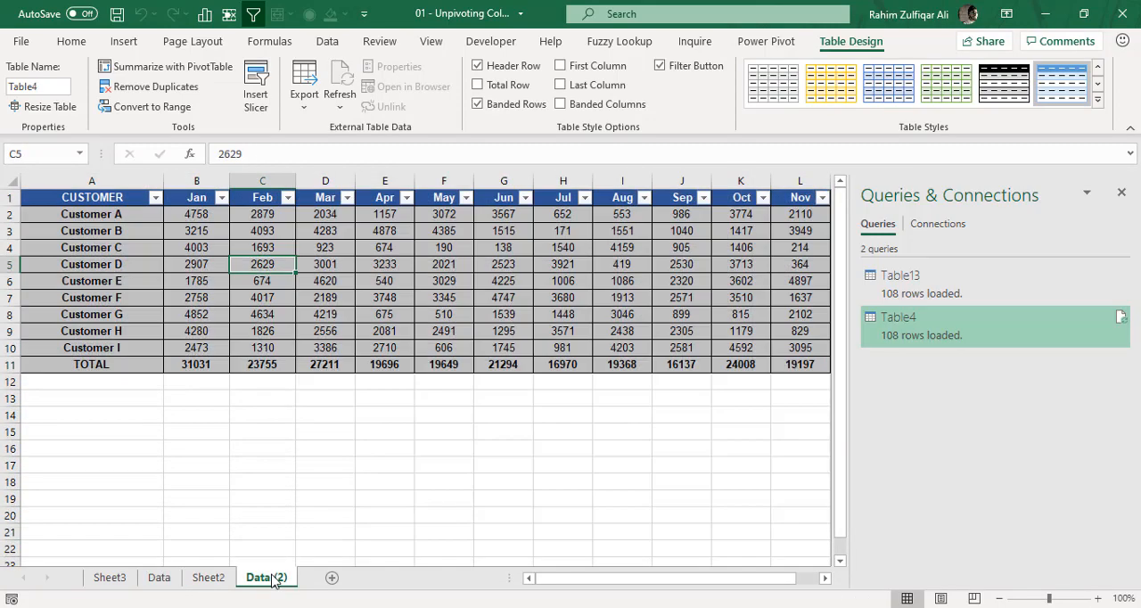
{"action": "left_click", "coordinate": [397, 345]}
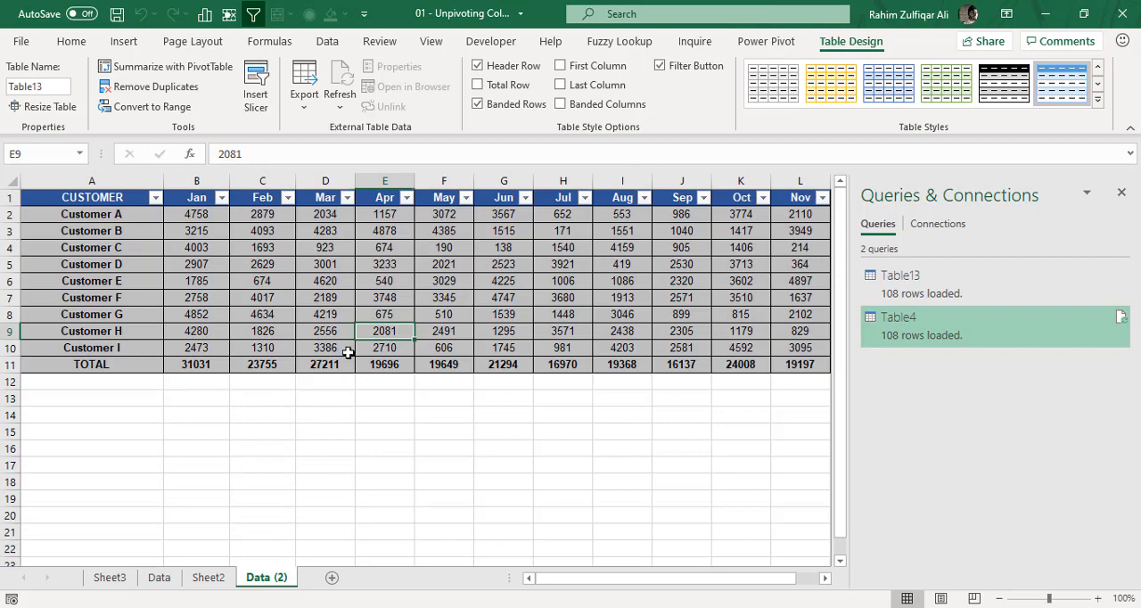
{"action": "left_click", "coordinate": [111, 577]}
{"action": "left_click", "coordinate": [150, 306]}
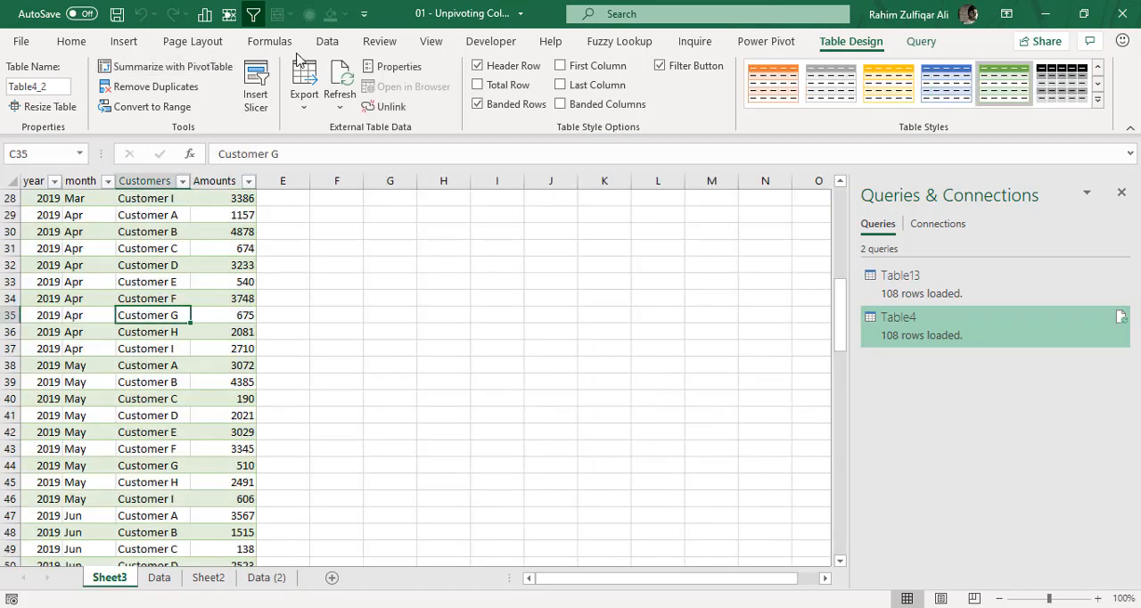
{"action": "left_click", "coordinate": [326, 45]}
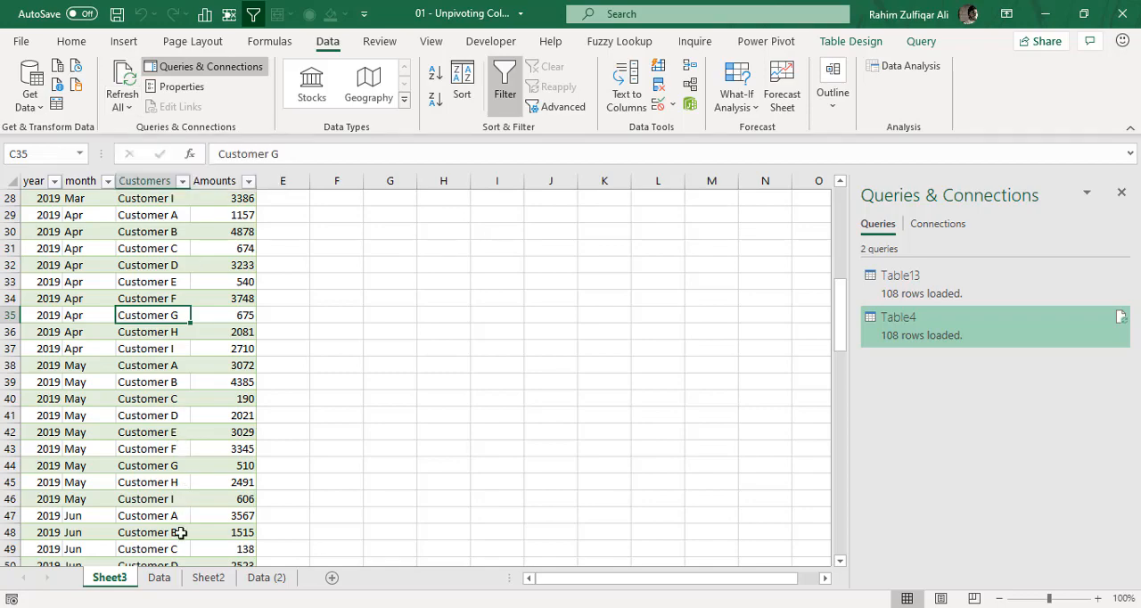
{"action": "left_click", "coordinate": [158, 577]}
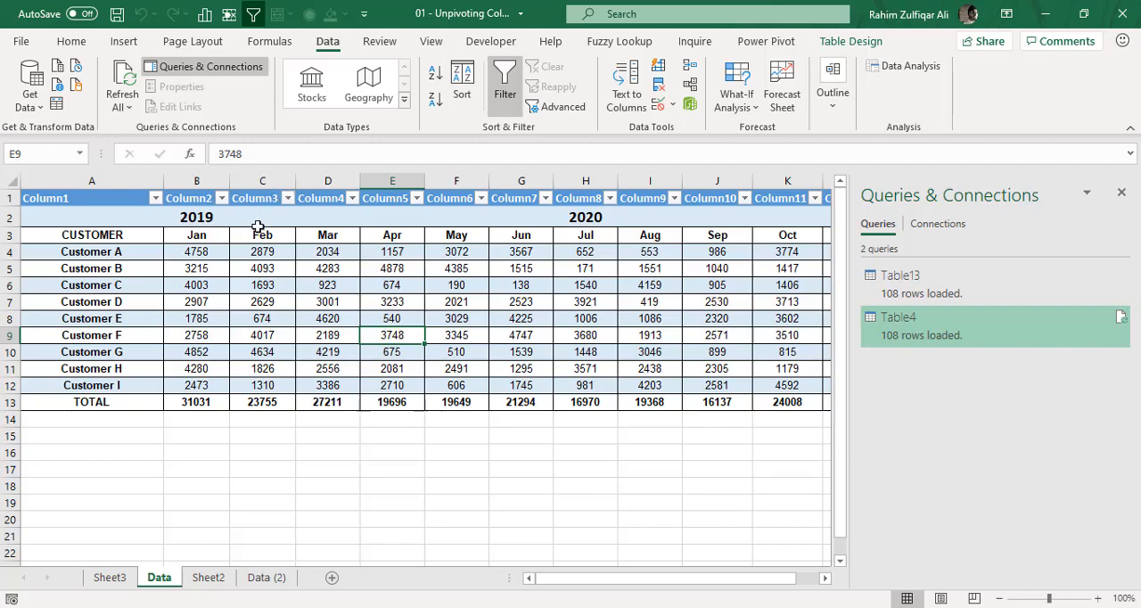
{"action": "left_click", "coordinate": [260, 580]}
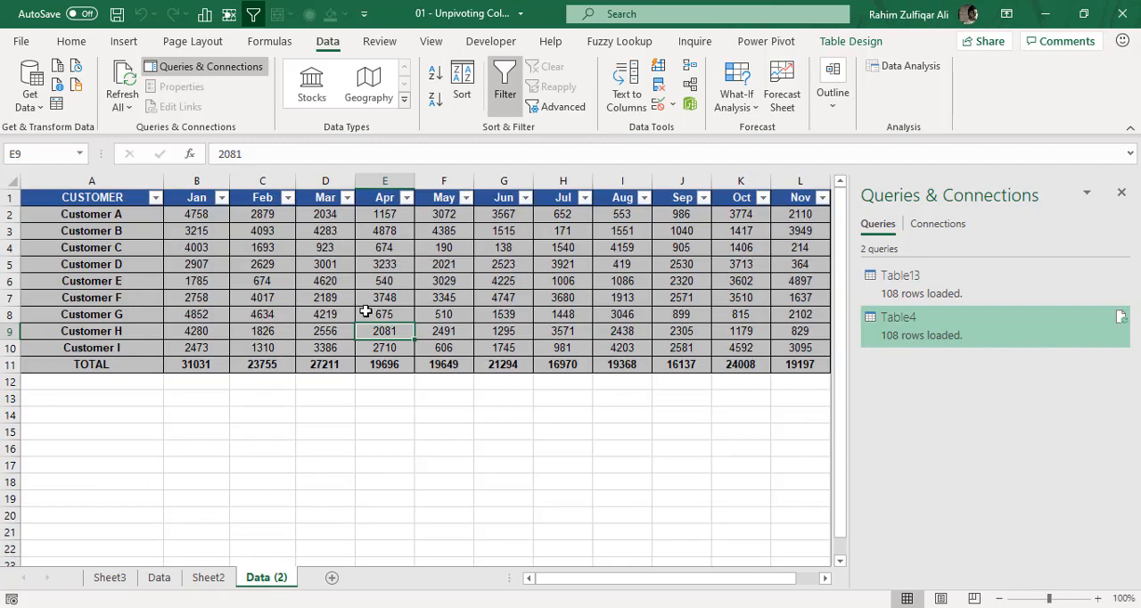
{"action": "left_click", "coordinate": [124, 584]}
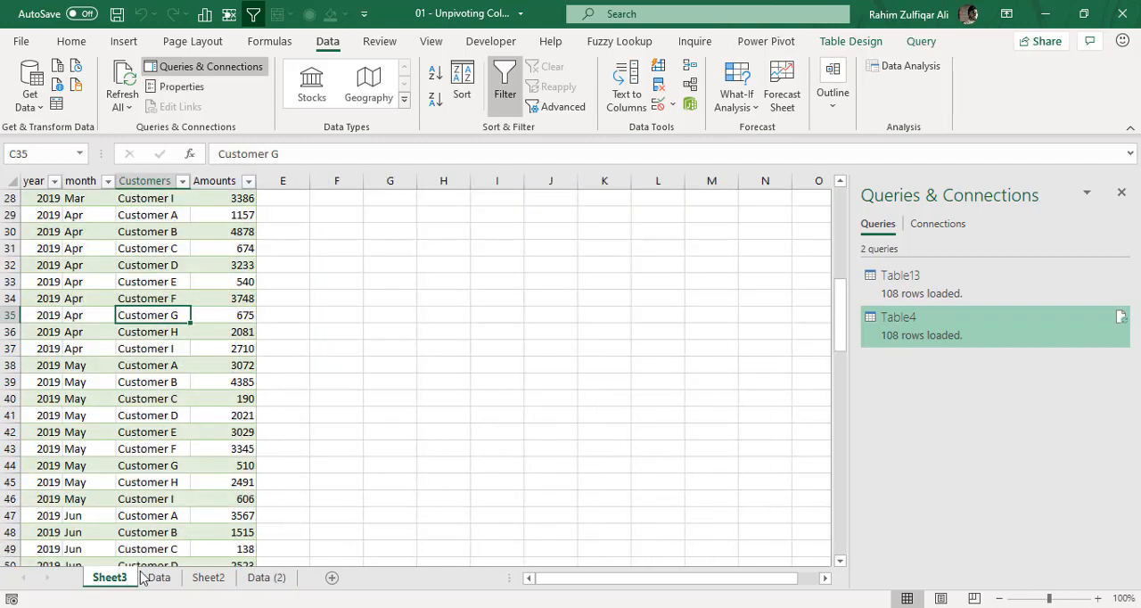
{"action": "left_click", "coordinate": [158, 364]}
{"action": "scroll", "coordinate": [188, 351], "scroll_direction": "up", "scroll_amount": 9}
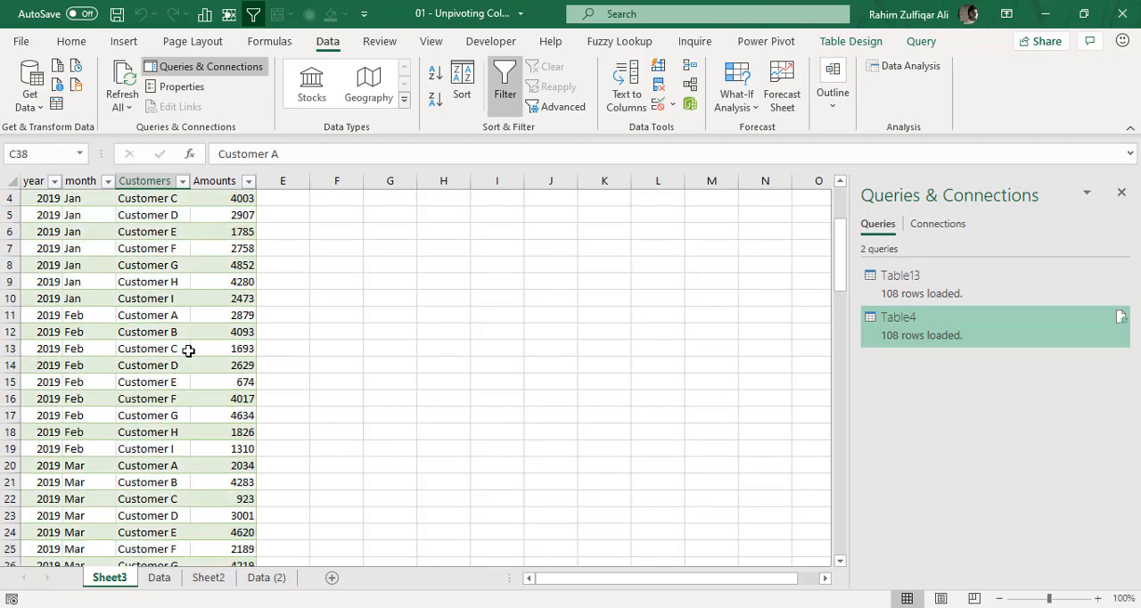